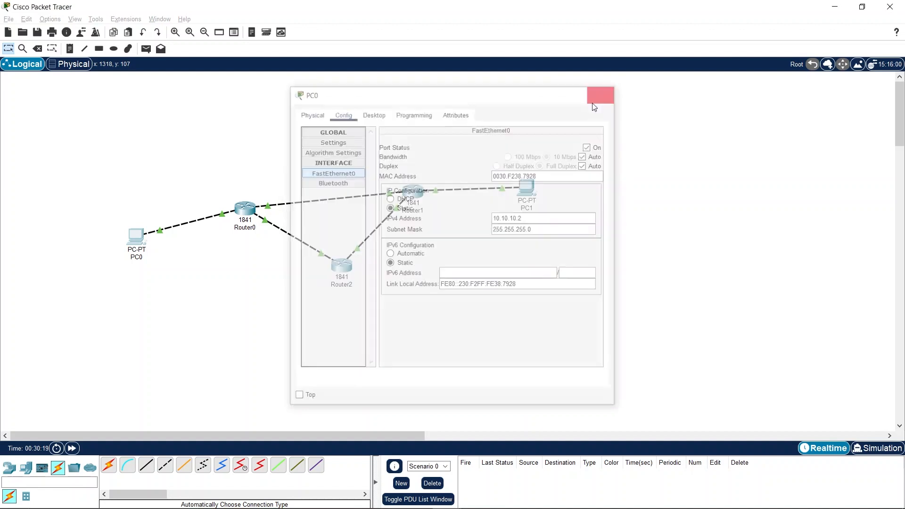
- Review PC1's default gateway and its FastEthernet0 IPv4 address and subnet mask
{"action": "left_click_drag", "start_coordinate": [583, 235], "coordinate": [491, 150]}
{"action": "left_click", "coordinate": [526, 188]}
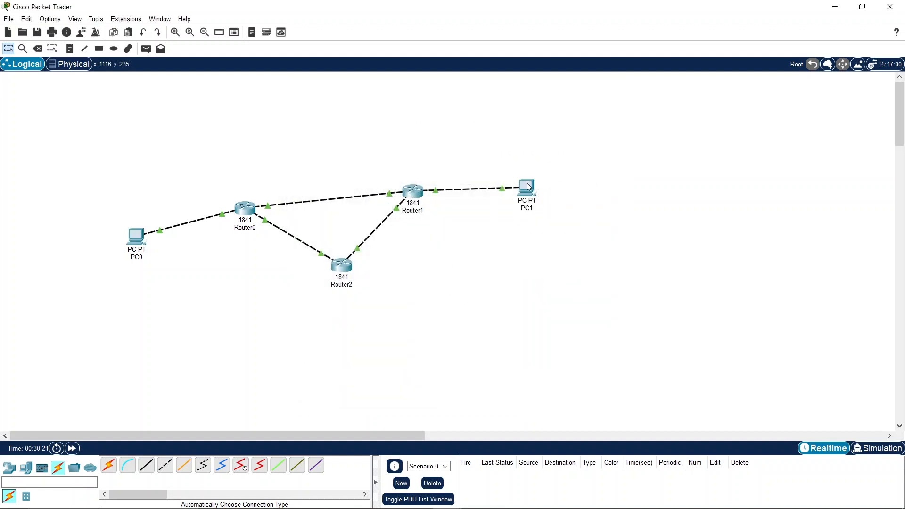
{"action": "left_click", "coordinate": [493, 223]}
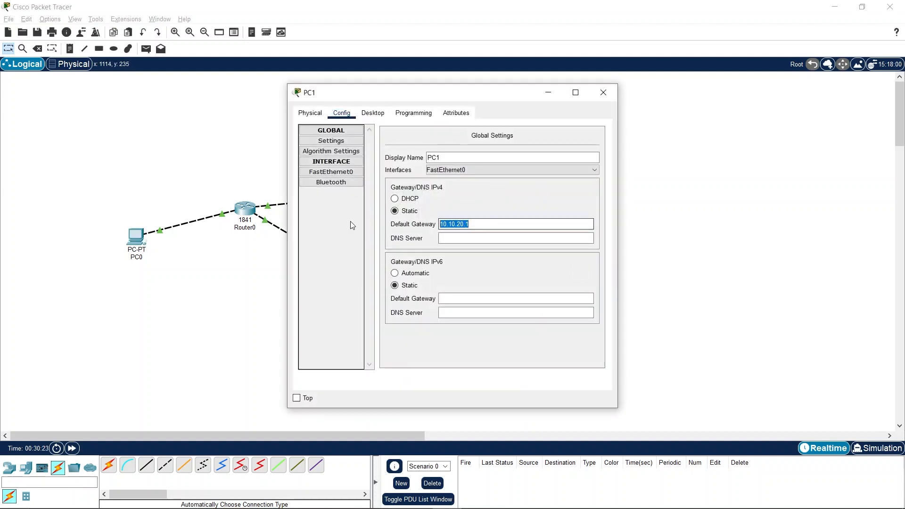
{"action": "left_click", "coordinate": [331, 172]}
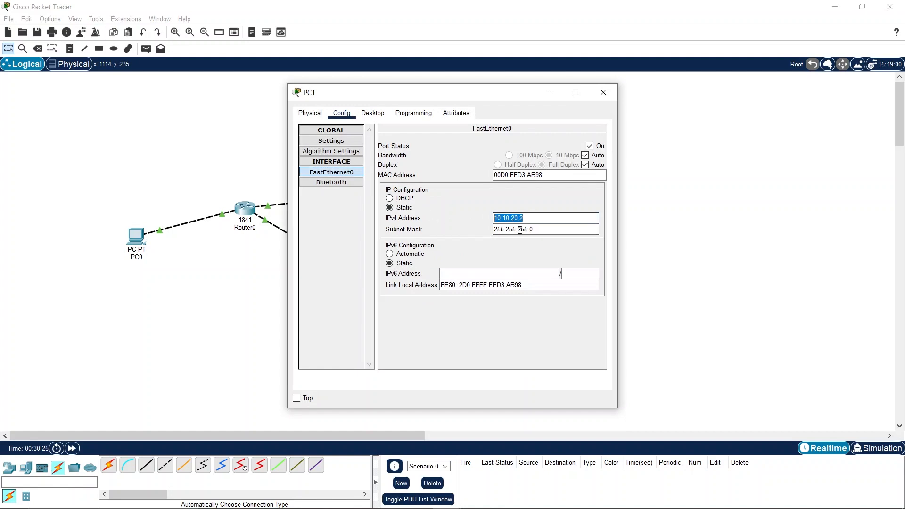
{"action": "key", "text": "Tab"}
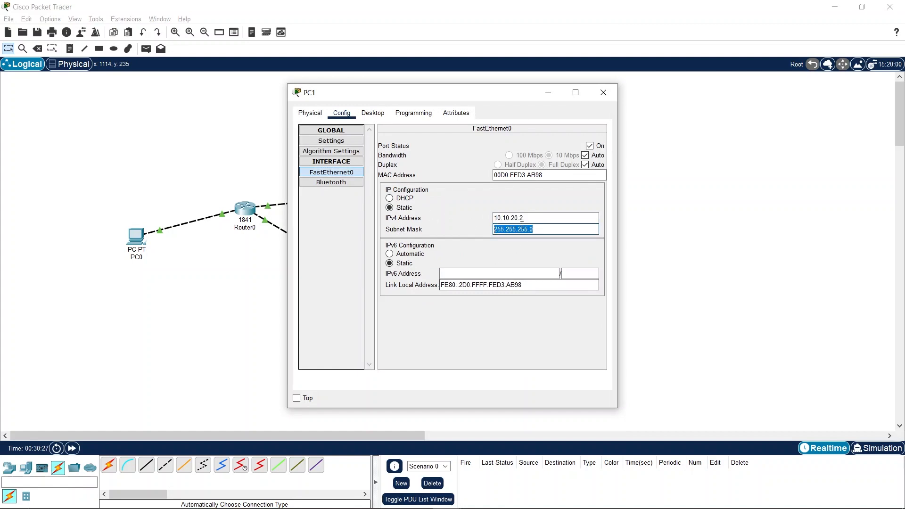
{"action": "left_click", "coordinate": [603, 92]}
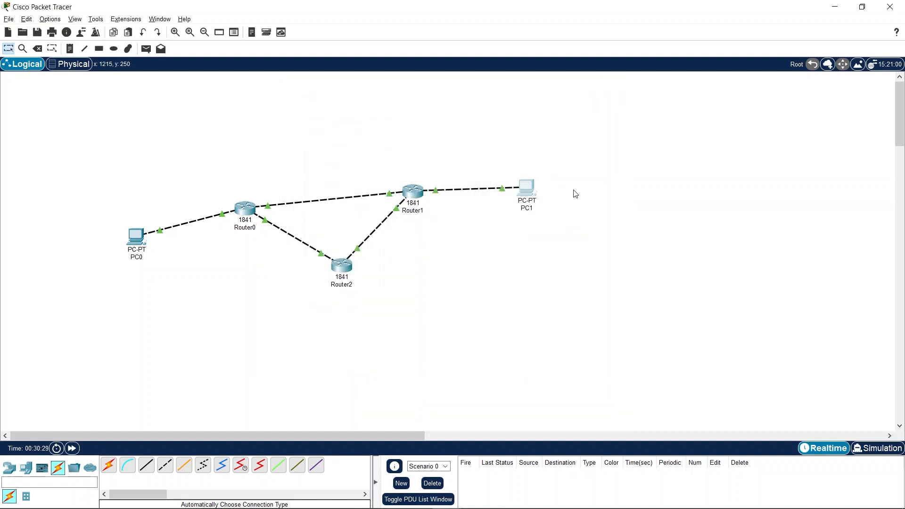
{"action": "mouse_move", "coordinate": [413, 194]}
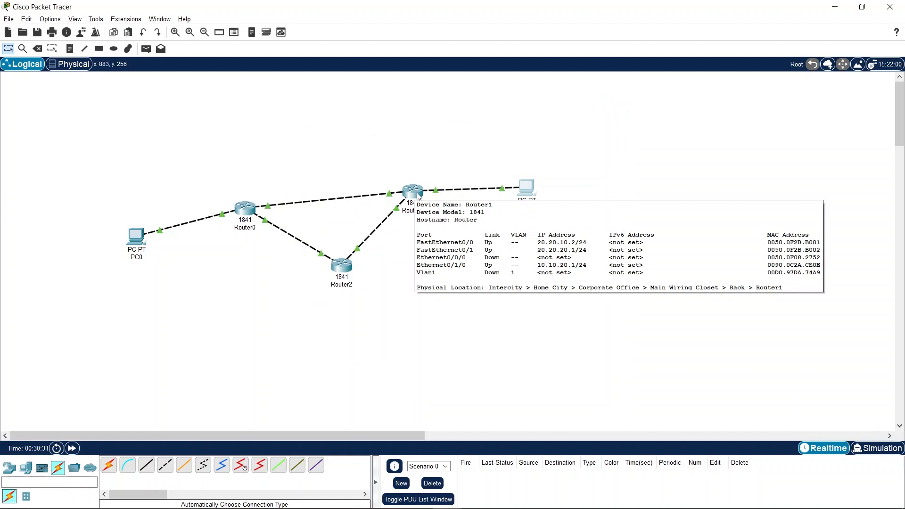
{"action": "left_click_drag", "start_coordinate": [561, 222], "coordinate": [489, 160]}
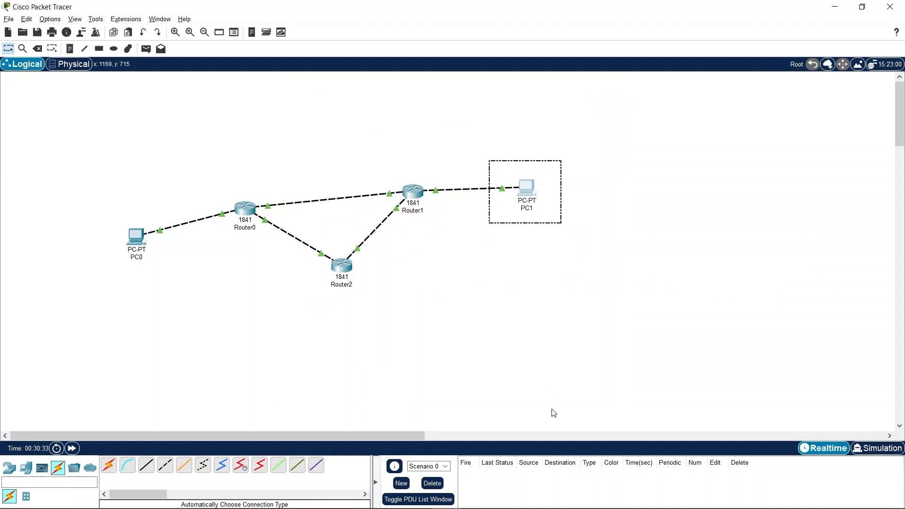
{"action": "left_click", "coordinate": [507, 327]}
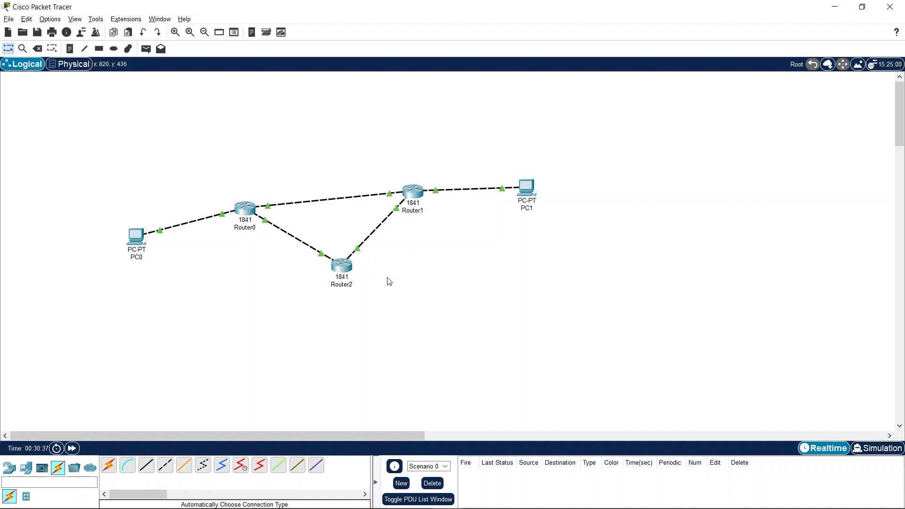
{"action": "left_click_drag", "start_coordinate": [440, 316], "coordinate": [203, 135]}
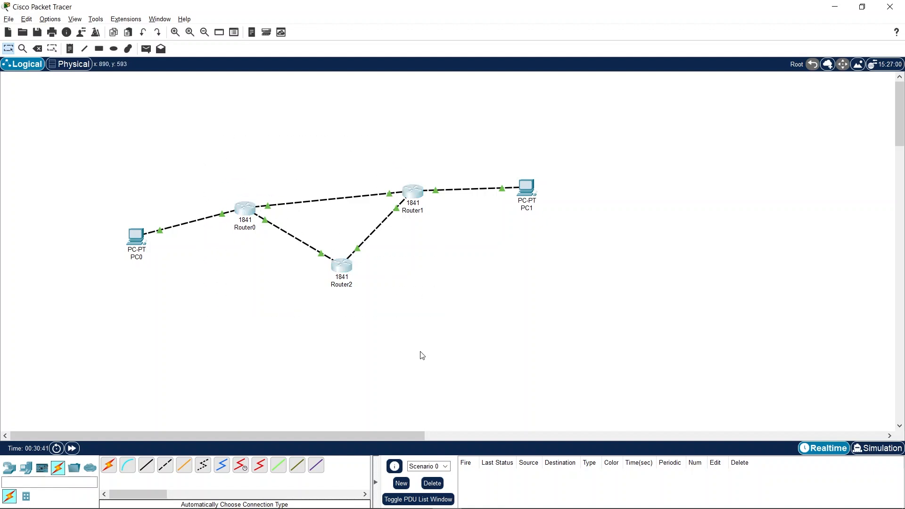
{"action": "left_click", "coordinate": [404, 297]}
- Open Router0's command line and enter global configuration mode with en and conf, accepting the terminal default
{"action": "left_click", "coordinate": [245, 208]}
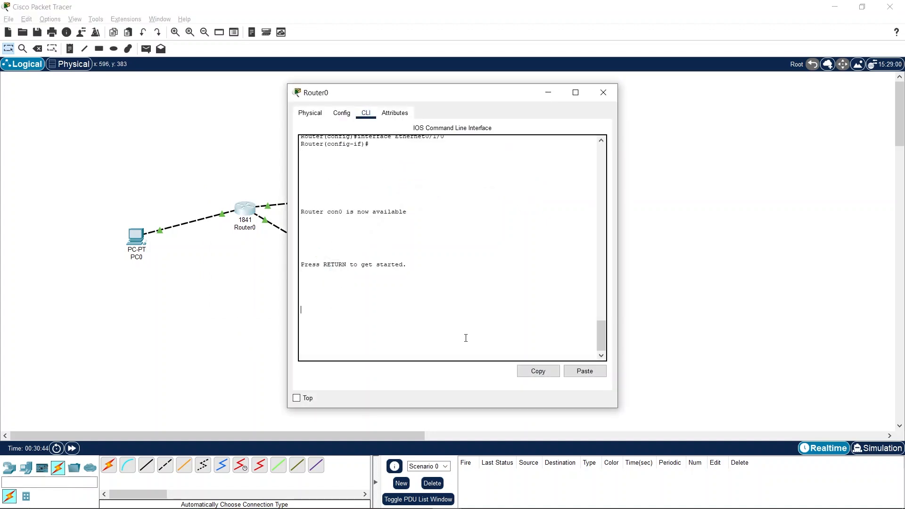
{"action": "key", "text": "Return"}
{"action": "key", "text": "Return"}
{"action": "key", "text": "Return"}
{"action": "type", "text": "en"}
{"action": "key", "text": "Return"}
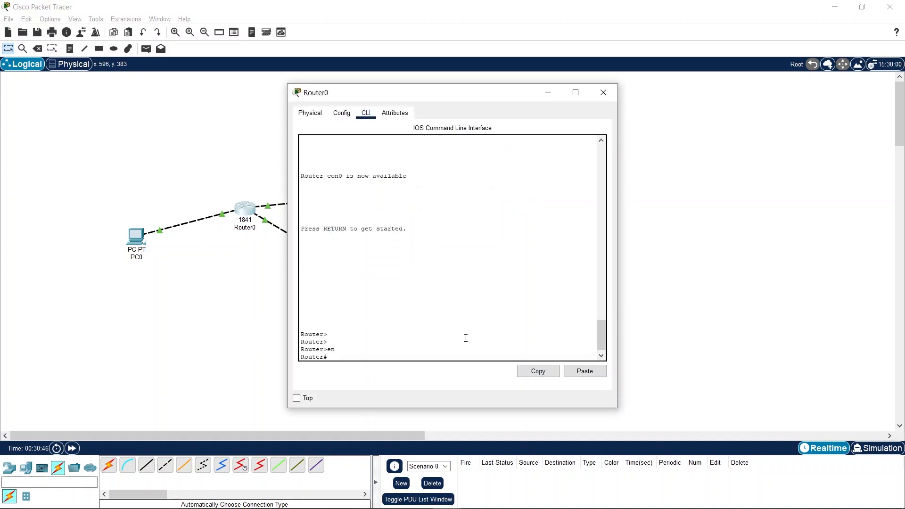
{"action": "type", "text": "conf"}
{"action": "key", "text": "Return"}
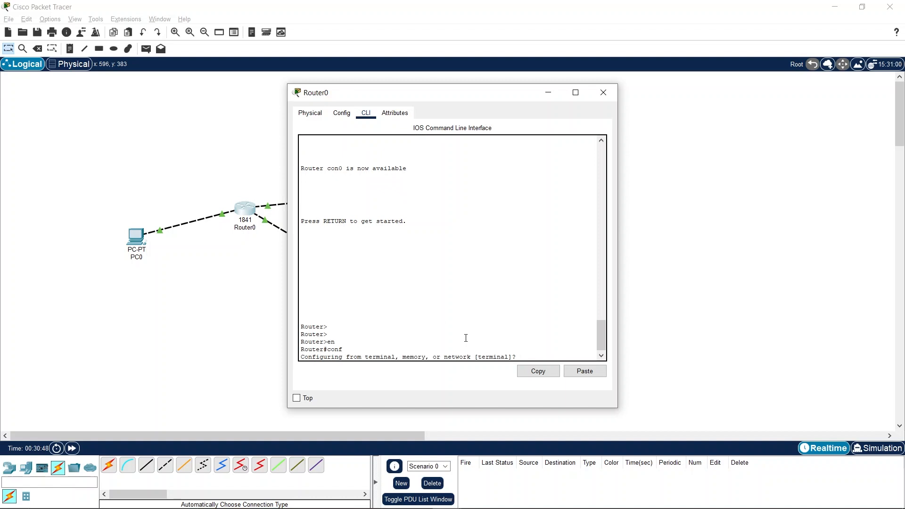
{"action": "key", "text": "Return"}
- Enter RIP configuration on Router0 with the router rip command
{"action": "key", "text": "Return"}
{"action": "key", "text": "Return"}
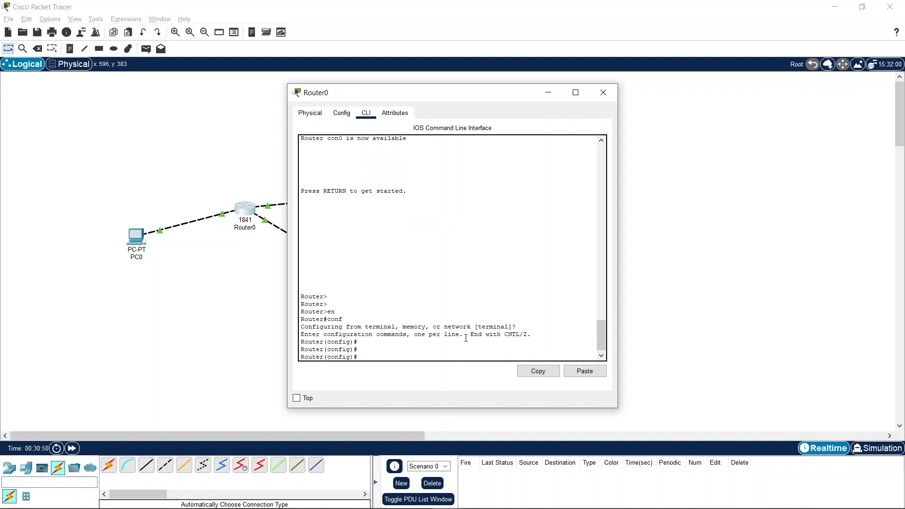
{"action": "type", "text": "router rupiip"}
{"action": "key", "text": "Return"}
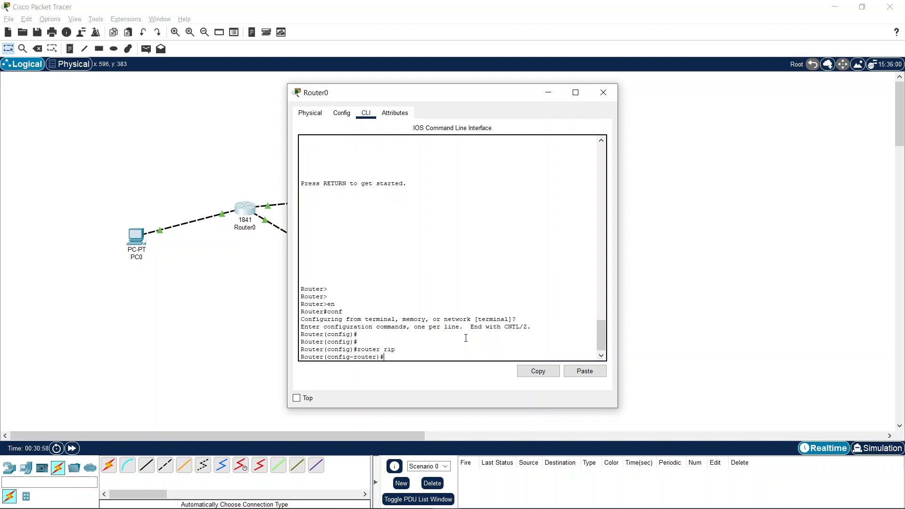
- Advertise network 10.10.10.0 in Router0's RIP configuration
{"action": "type", "text": "network"}
{"action": "left_click_drag", "start_coordinate": [382, 96], "coordinate": [443, 104]}
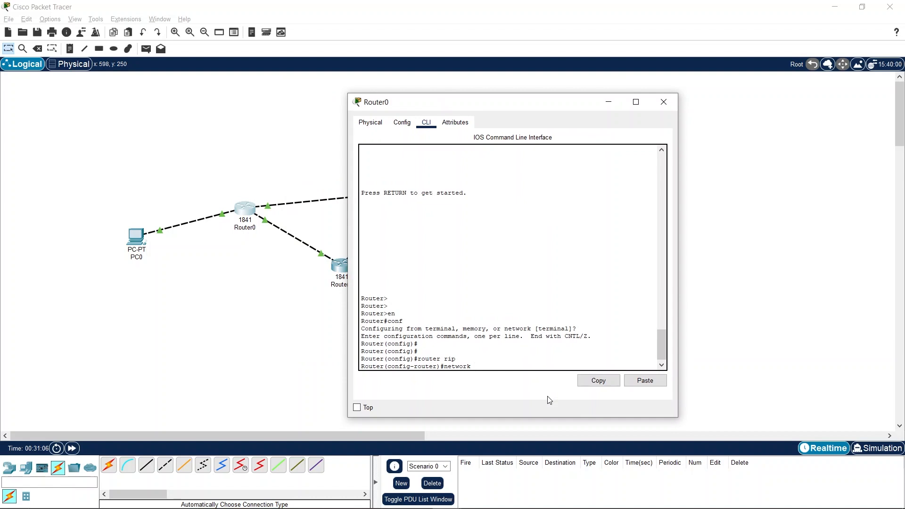
{"action": "type", "text": "10.10.10.0"}
{"action": "key", "text": "Return"}
- Check the IPv4 address configured on Router0's FastEthernet0/1 interface
{"action": "type", "text": "network"}
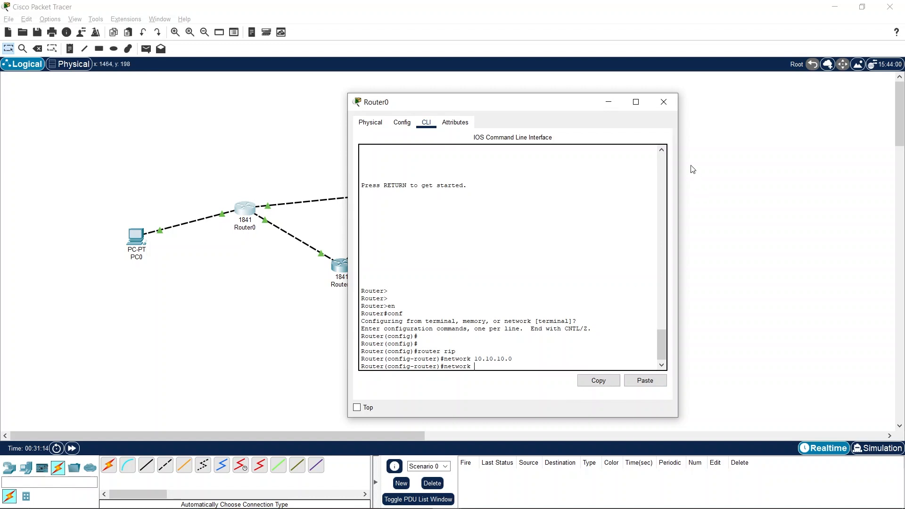
{"action": "left_click", "coordinate": [608, 104]}
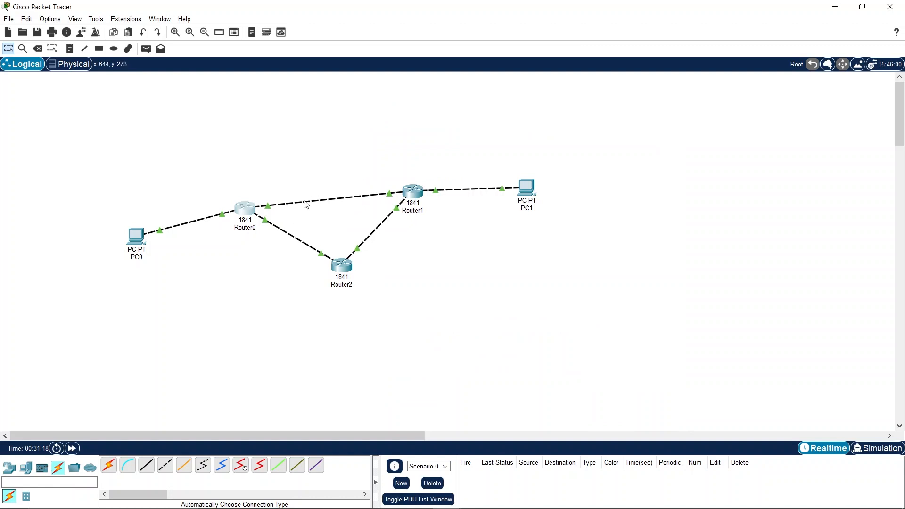
{"action": "mouse_move", "coordinate": [306, 204]}
{"action": "left_click", "coordinate": [248, 204]}
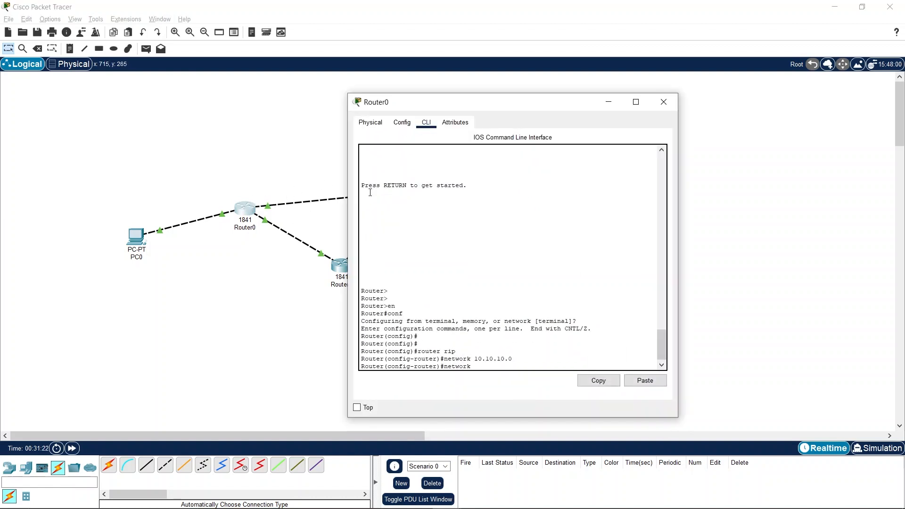
{"action": "left_click", "coordinate": [401, 123]}
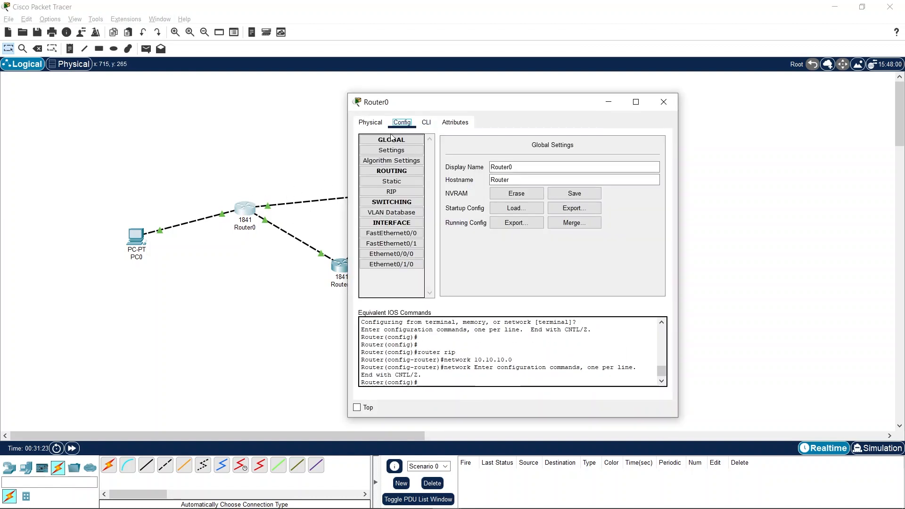
{"action": "left_click", "coordinate": [410, 244]}
{"action": "left_click_drag", "start_coordinate": [585, 209], "coordinate": [451, 203]}
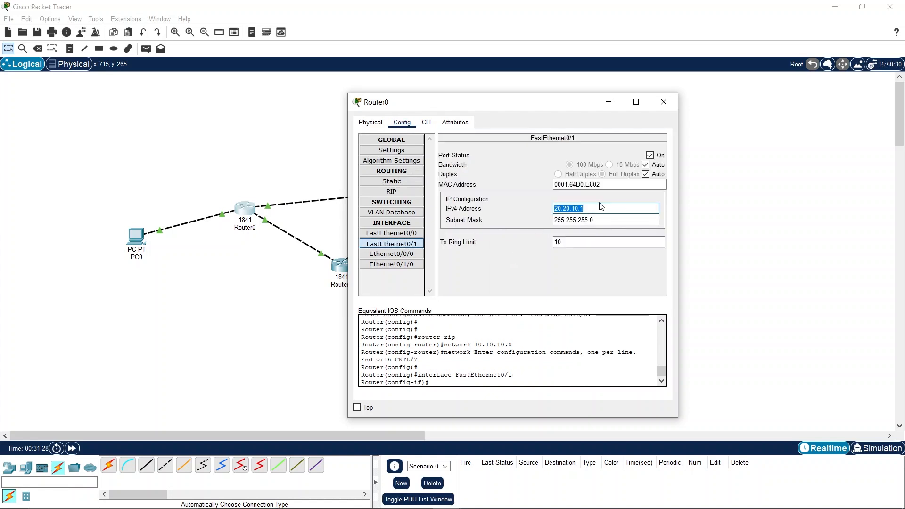
{"action": "left_click", "coordinate": [661, 99]}
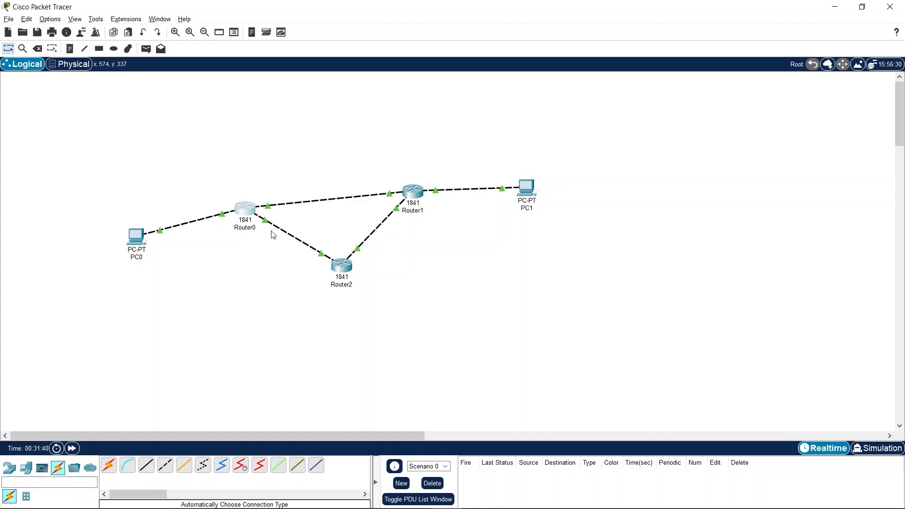
- Reopen Router0's command line and return to RIP configuration with router rip
{"action": "left_click", "coordinate": [246, 207]}
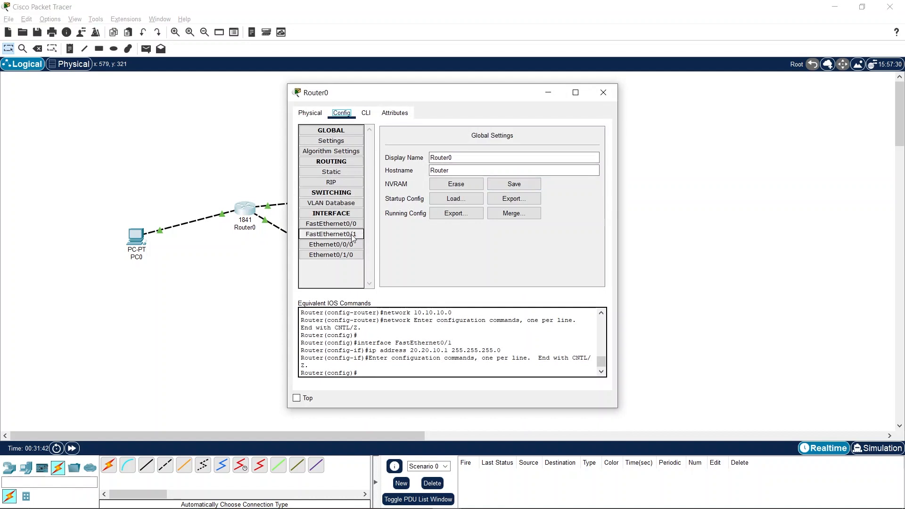
{"action": "left_click", "coordinate": [366, 114]}
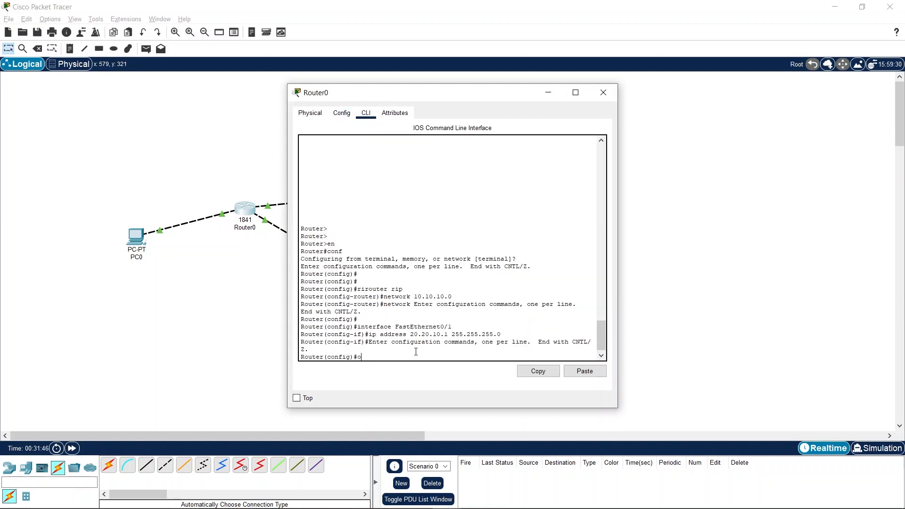
{"action": "key", "text": "BackSpace"}
{"action": "type", "text": "router rip"}
{"action": "key", "text": "Return"}
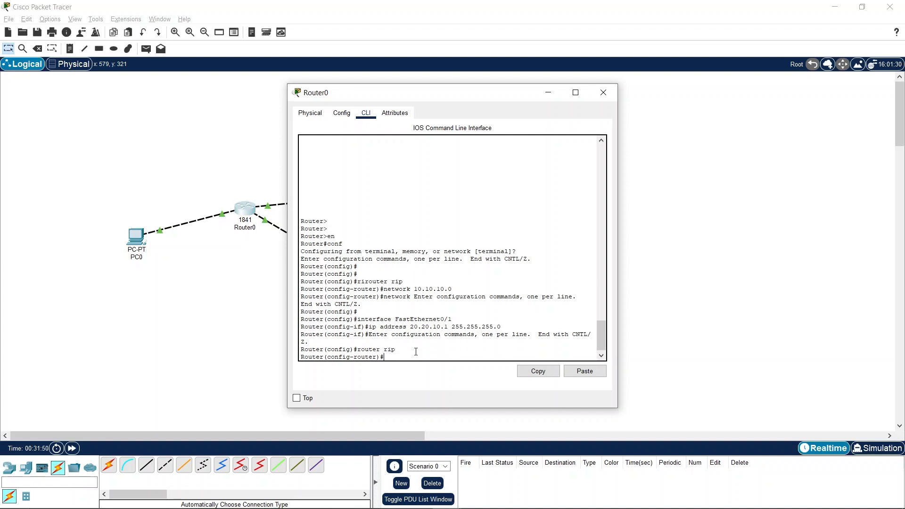
- Advertise network 20.20.10.0 in Router0's RIP configuration
{"action": "type", "text": "netwo"}
{"action": "key", "text": "BackSpace"}
{"action": "key", "text": "BackSpace"}
{"action": "key", "text": "BackSpace"}
{"action": "key", "text": "BackSpace"}
{"action": "key", "text": "BackSpace"}
{"action": "key", "text": "BackSpace"}
{"action": "key", "text": "BackSpace"}
{"action": "key", "text": "BackSpace"}
{"action": "type", "text": "netwoek"}
{"action": "key", "text": "BackSpace"}
{"action": "type", "text": "rk 2"}
{"action": "type", "text": "0.20.10.1"}
{"action": "key", "text": "BackSpace"}
{"action": "type", "text": "0"}
{"action": "key", "text": "Return"}
- Advertise network 20.20.30.0 in Router0's RIP configuration
{"action": "key", "text": "Up"}
{"action": "key", "text": "BackSpace"}
{"action": "key", "text": "BackSpace"}
{"action": "key", "text": "BackSpace"}
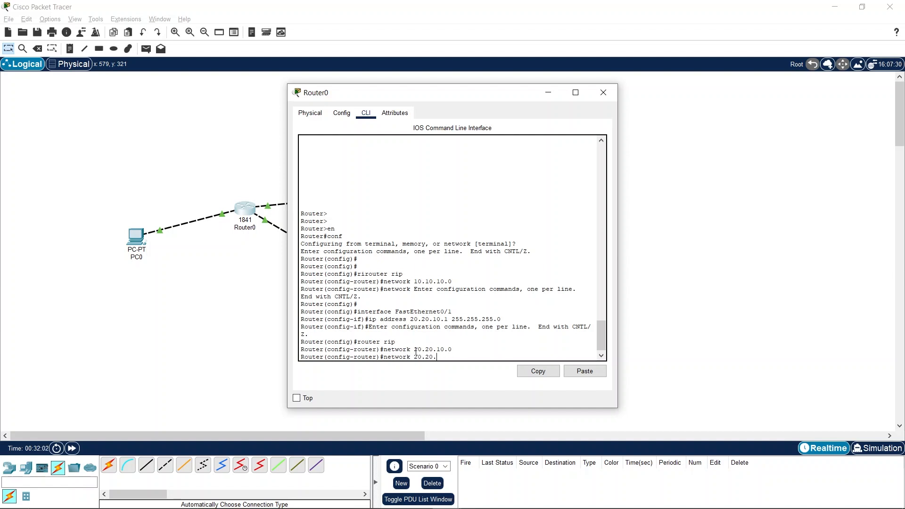
{"action": "type", "text": "20.30.0"}
{"action": "key", "text": "Return"}
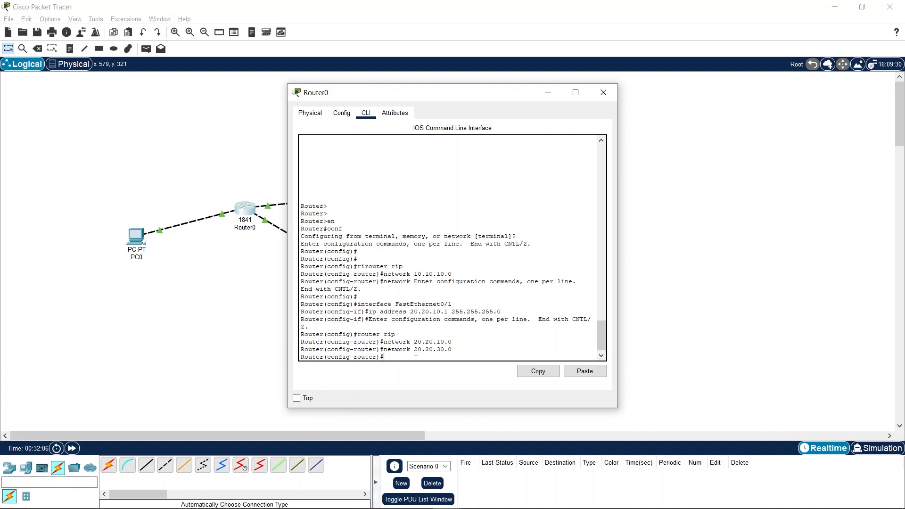
- Exit Router0's RIP and global configuration modes back to the privileged prompt
{"action": "type", "text": "comf"}
{"action": "key", "text": "Return"}
{"action": "type", "text": "exit"}
{"action": "key", "text": "Return"}
{"action": "key", "text": "Return"}
{"action": "key", "text": "Return"}
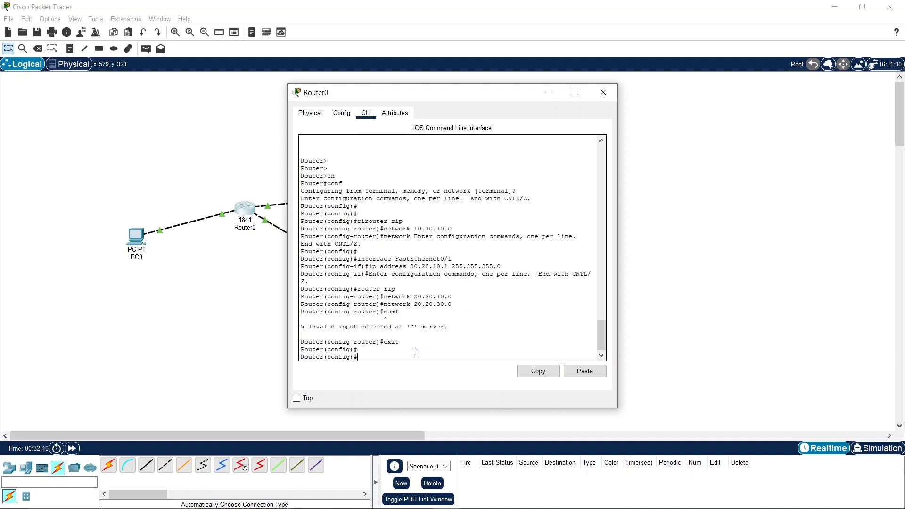
{"action": "type", "text": "exit"}
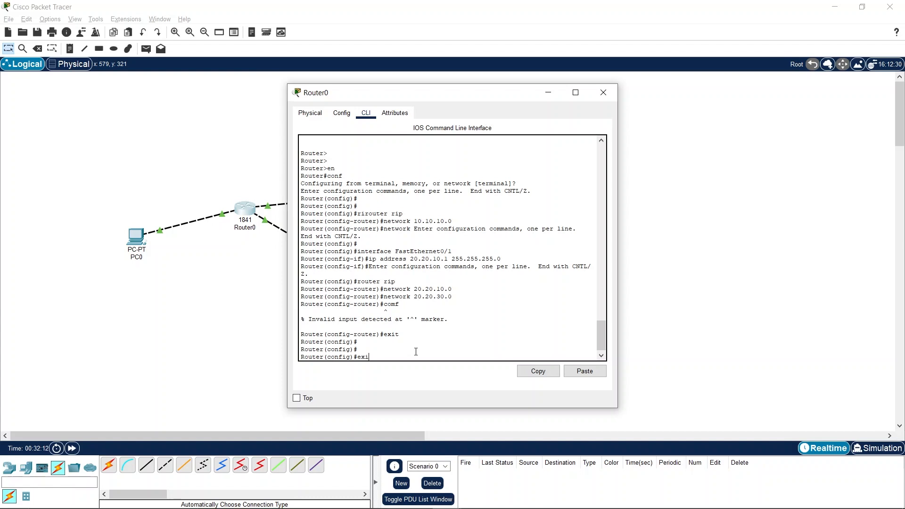
{"action": "key", "text": "Return"}
{"action": "key", "text": "Return"}
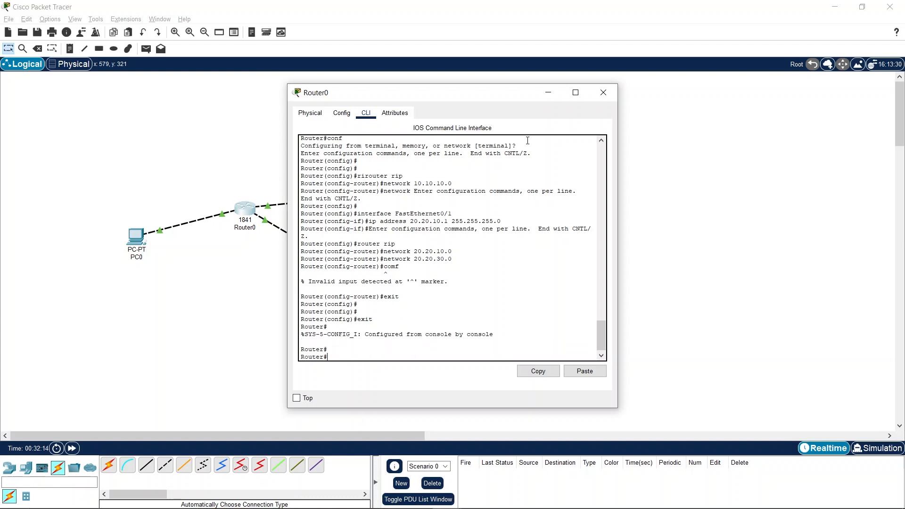
- Open Router2's command line and enter global configuration mode with en and conf t
{"action": "left_click_drag", "start_coordinate": [404, 95], "coordinate": [80, 308]}
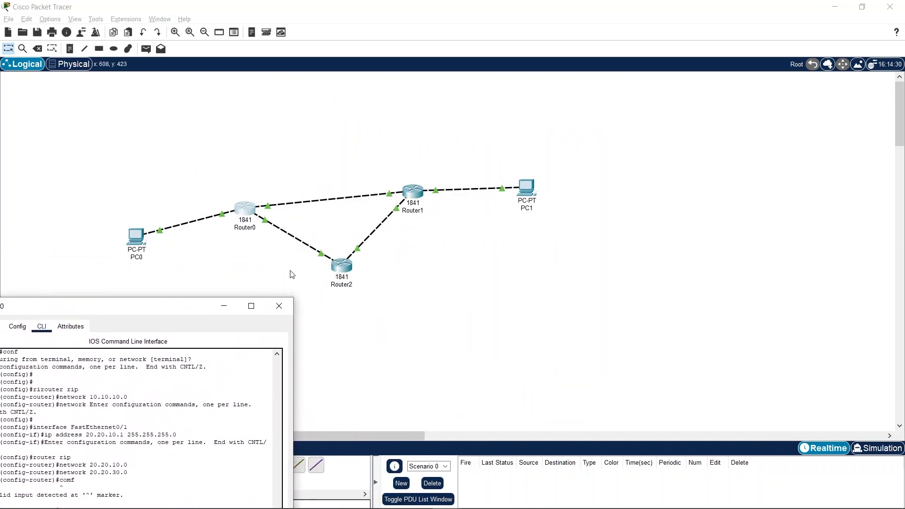
{"action": "left_click", "coordinate": [345, 265]}
{"action": "left_click_drag", "start_coordinate": [390, 95], "coordinate": [476, 238]}
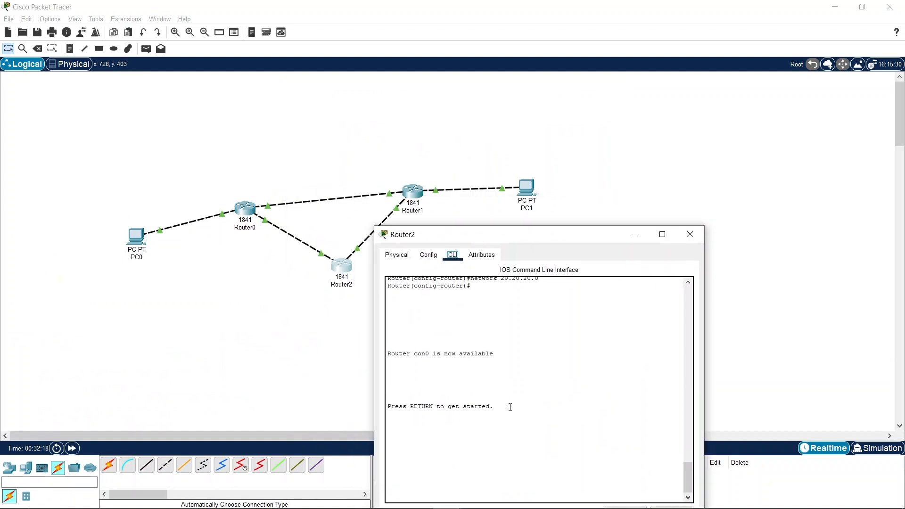
{"action": "left_click", "coordinate": [533, 477]}
{"action": "key", "text": "Return"}
{"action": "key", "text": "Return"}
{"action": "type", "text": "er>e"}
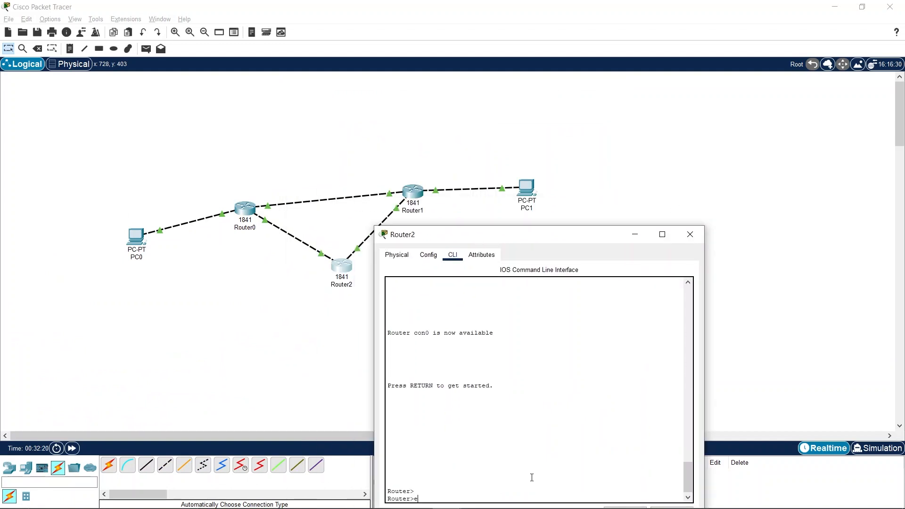
{"action": "type", "text": "n"}
{"action": "key", "text": "Return"}
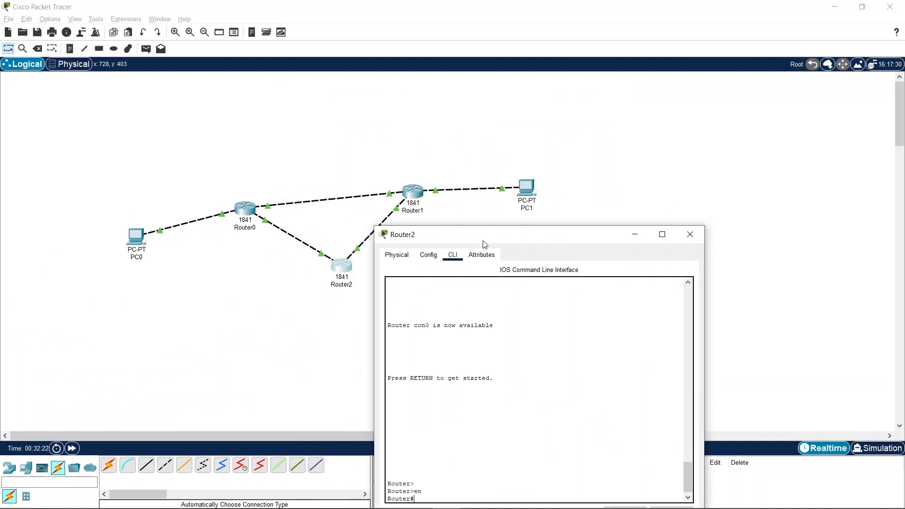
{"action": "left_click_drag", "start_coordinate": [483, 238], "coordinate": [453, 137]}
{"action": "type", "text": "conf t"}
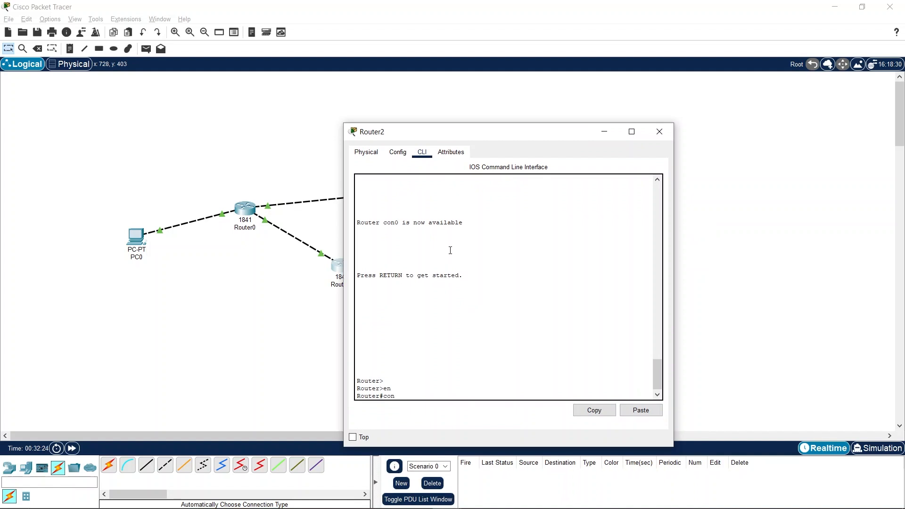
{"action": "key", "text": "Return"}
{"action": "key", "text": "Return"}
{"action": "key", "text": "Return"}
- Enter RIP configuration mode on Router2 with router rip, and move its window clear of the topology
{"action": "type", "text": "ro"}
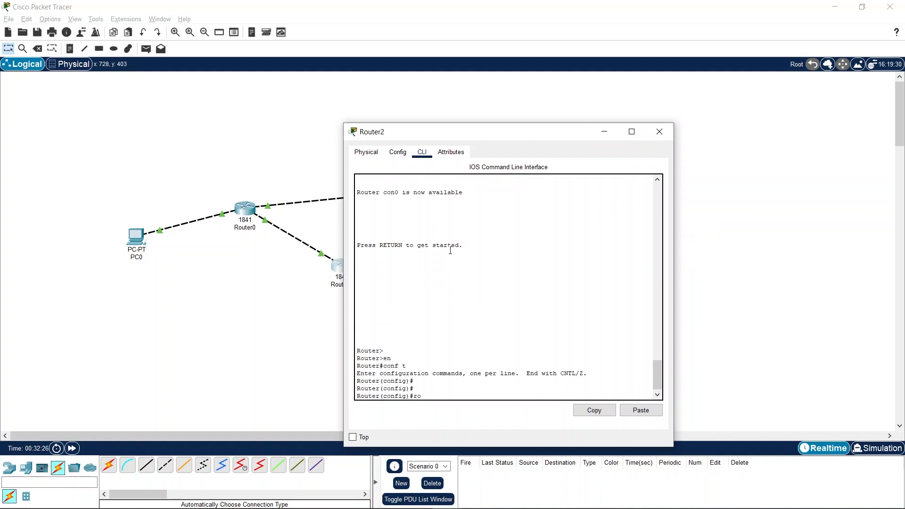
{"action": "type", "text": "ute"}
{"action": "type", "text": "r rip"}
{"action": "key", "text": "Return"}
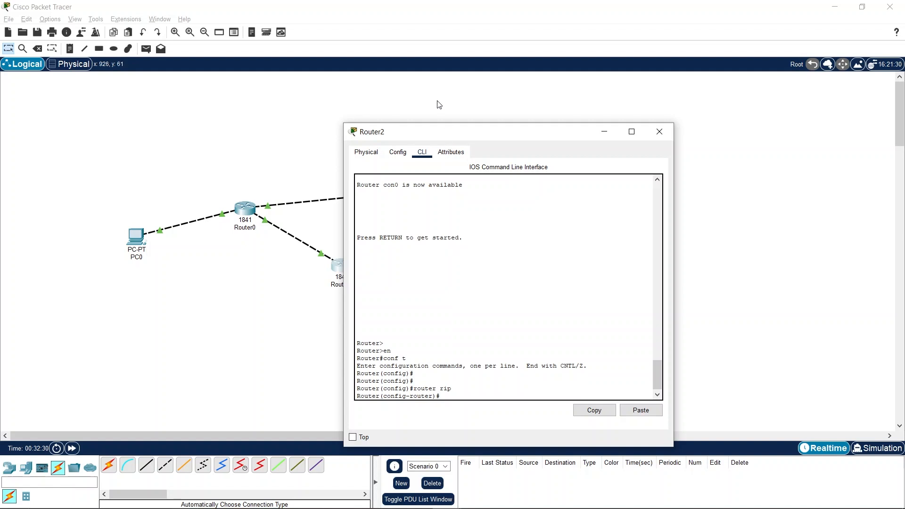
{"action": "left_click_drag", "start_coordinate": [447, 135], "coordinate": [553, 138]}
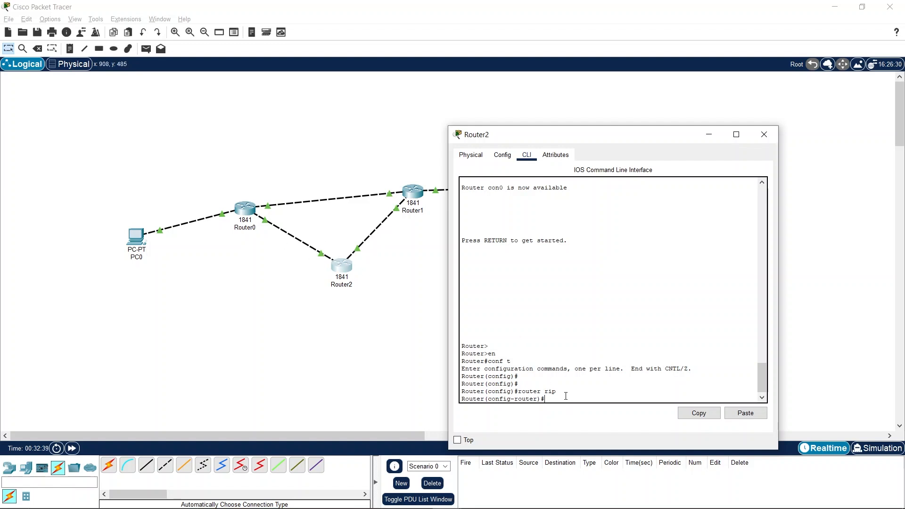
- Advertise network 20.20.20.0 in Router2's RIP configuration
{"action": "type", "text": "netw"}
{"action": "key", "text": "BackSpace"}
{"action": "key", "text": "BackSpace"}
{"action": "type", "text": "rk"}
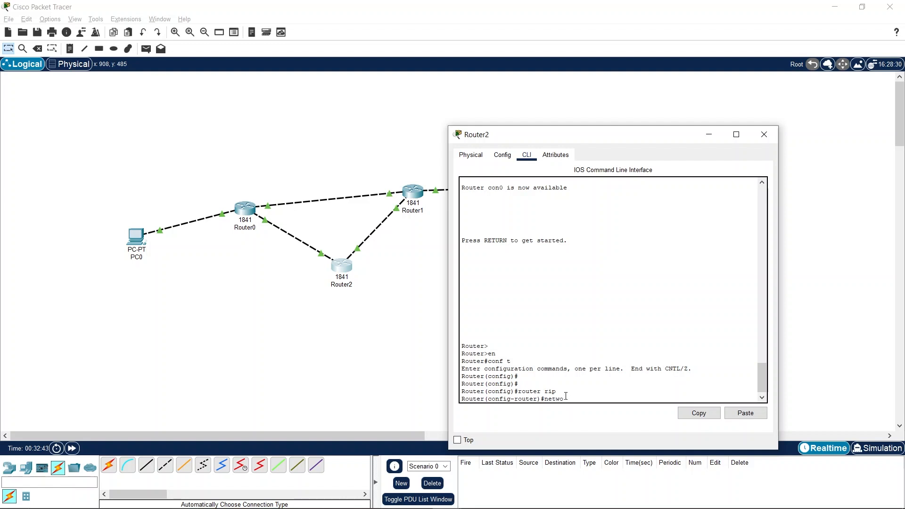
{"action": "type", "text": " 20.20.20.0"}
{"action": "key", "text": "Return"}
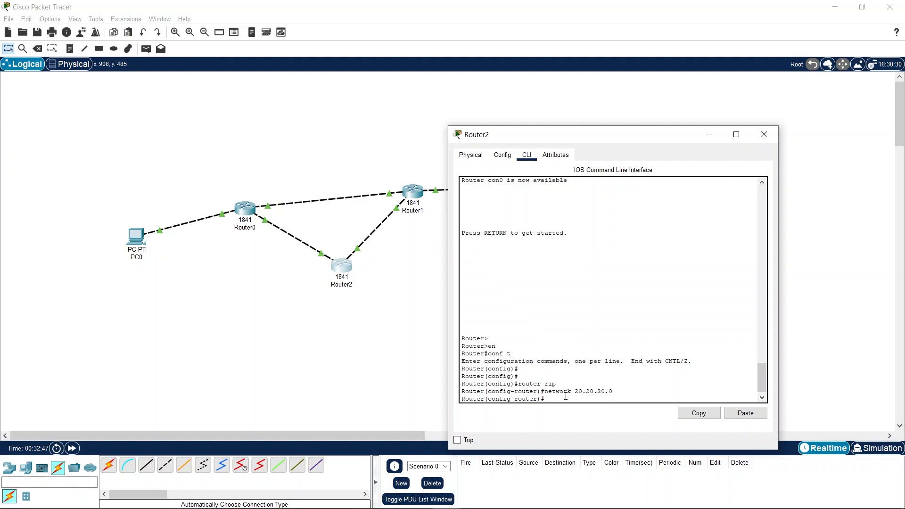
- Advertise network 20.20.30.0 in Router2's RIP configuration
{"action": "key", "text": "Up"}
{"action": "key", "text": "BackSpace"}
{"action": "key", "text": "BackSpace"}
{"action": "key", "text": "BackSpace"}
{"action": "key", "text": "BackSpace"}
{"action": "type", "text": "30.0"}
{"action": "key", "text": "Return"}
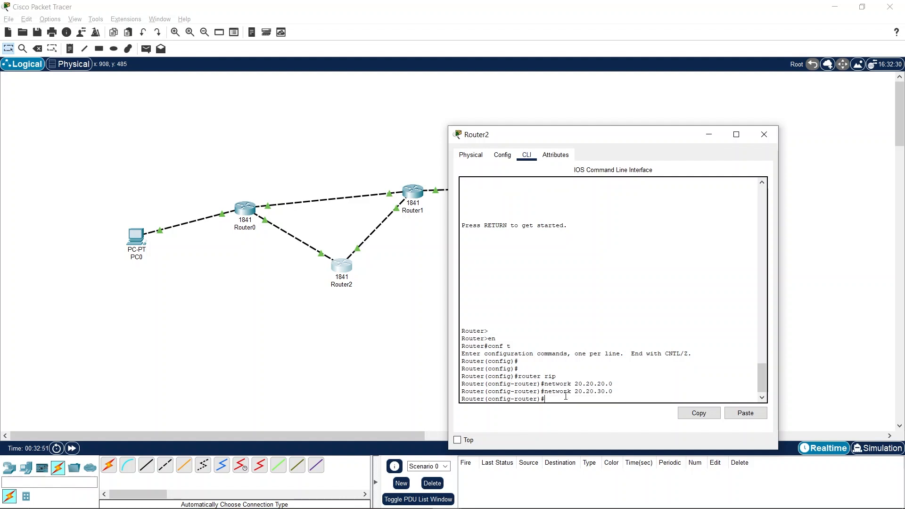
- Exit Router2's RIP and global configuration modes to the privileged prompt and close its window
{"action": "type", "text": "conf"}
{"action": "key", "text": "Return"}
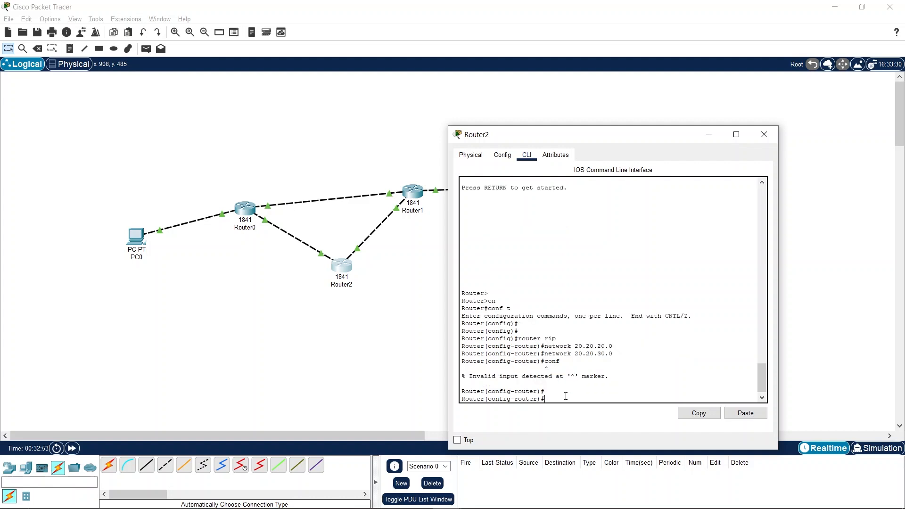
{"action": "key", "text": "Return"}
{"action": "type", "text": "exit"}
{"action": "key", "text": "Return"}
{"action": "key", "text": "Return"}
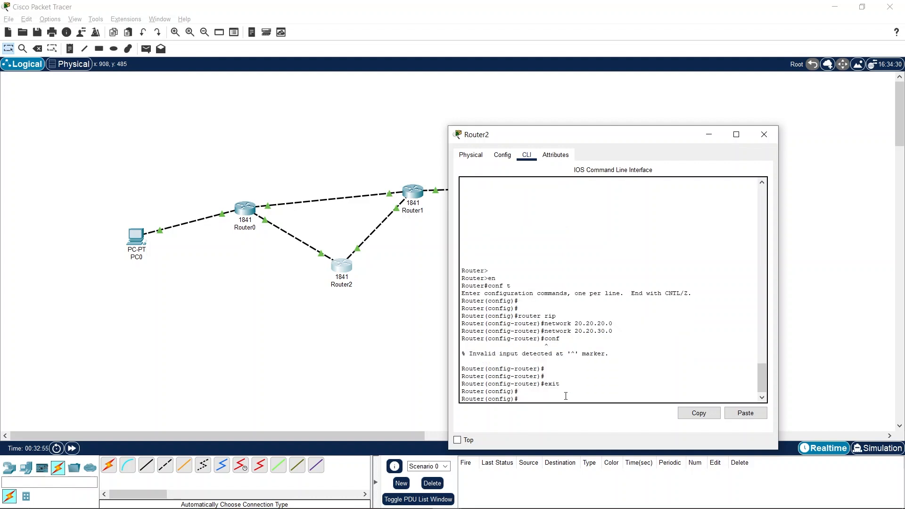
{"action": "type", "text": "exit"}
{"action": "key", "text": "Return"}
{"action": "key", "text": "Return"}
{"action": "key", "text": "Return"}
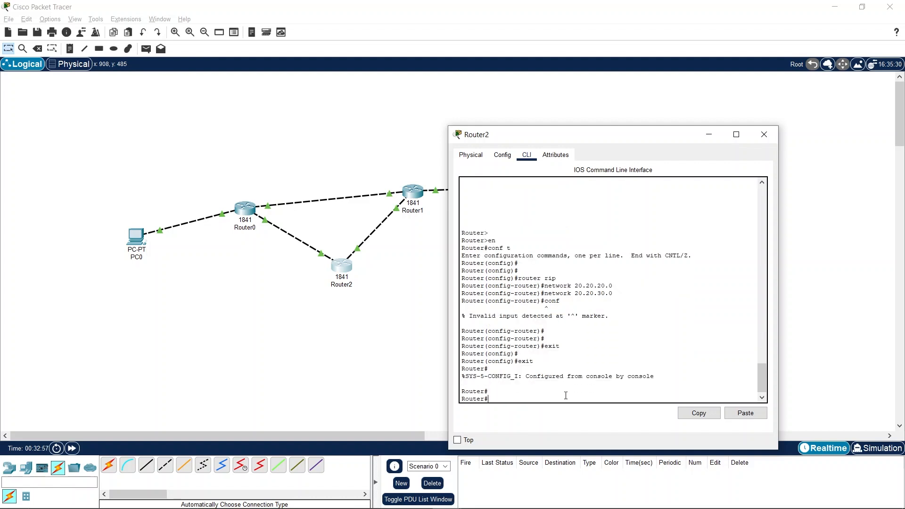
{"action": "left_click", "coordinate": [764, 135]}
- Close the Router0 window and open Router1's command line, placed clear of the topology
{"action": "mouse_move", "coordinate": [527, 498]}
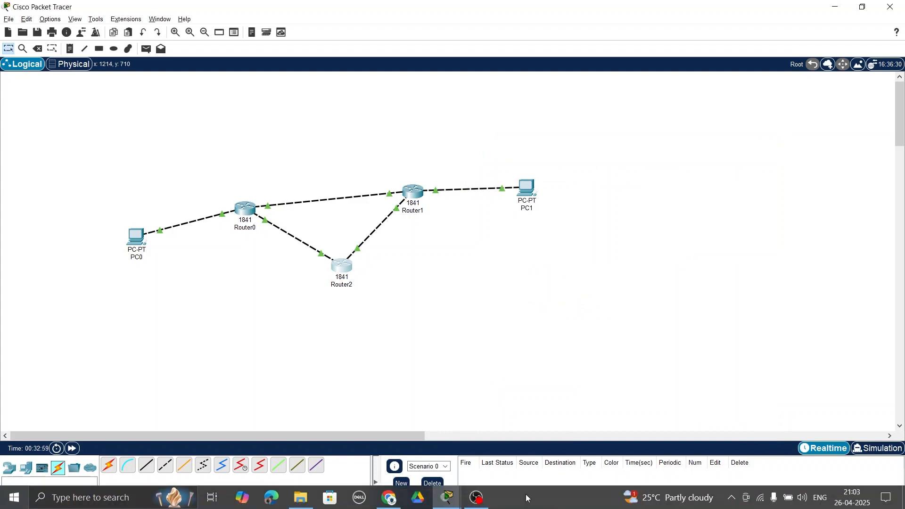
{"action": "mouse_move", "coordinate": [447, 498]}
{"action": "left_click", "coordinate": [509, 467]}
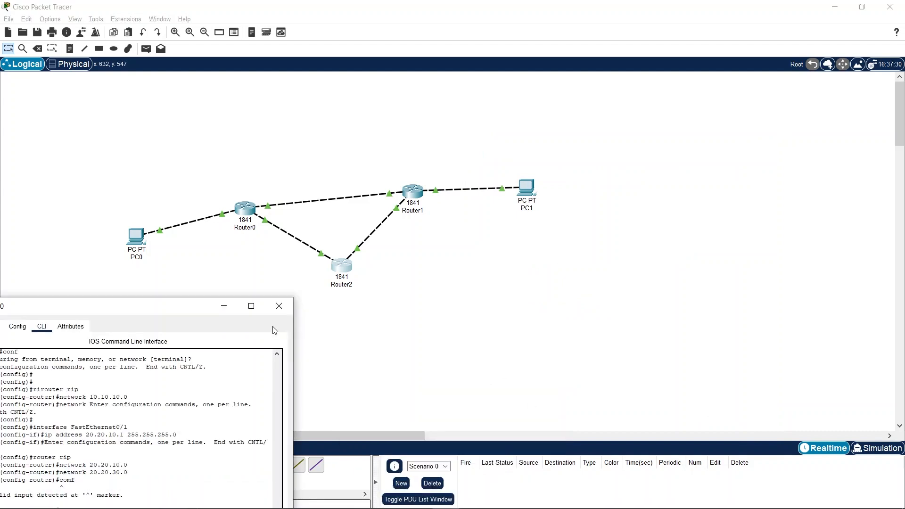
{"action": "left_click", "coordinate": [279, 306]}
{"action": "left_click", "coordinate": [417, 195]}
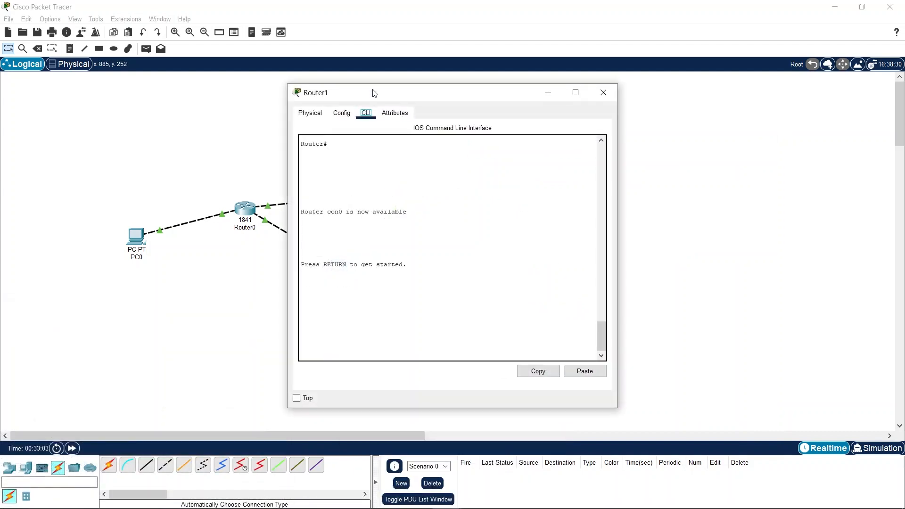
{"action": "left_click_drag", "start_coordinate": [375, 93], "coordinate": [637, 149]}
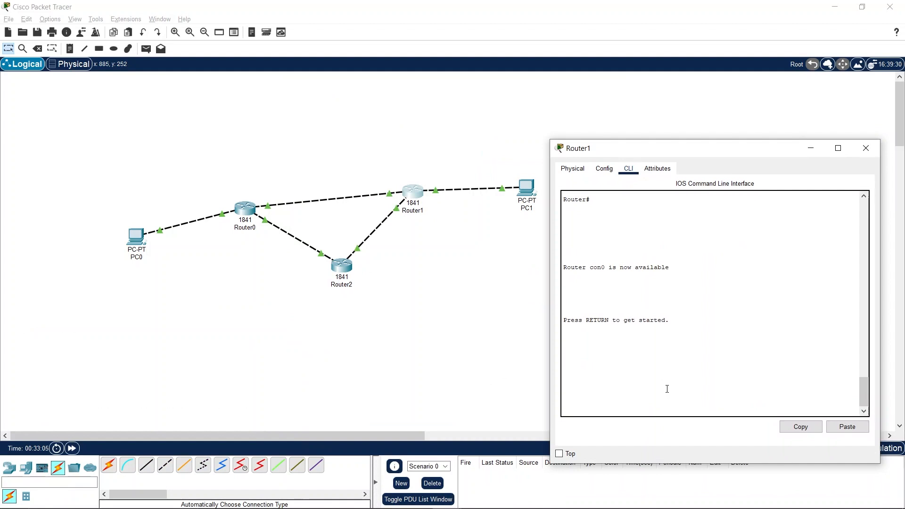
- Enter global configuration mode on Router1 with en and conf t
{"action": "key", "text": "Return"}
{"action": "key", "text": "Return"}
{"action": "type", "text": "en"}
{"action": "key", "text": "Return"}
{"action": "type", "text": "co"}
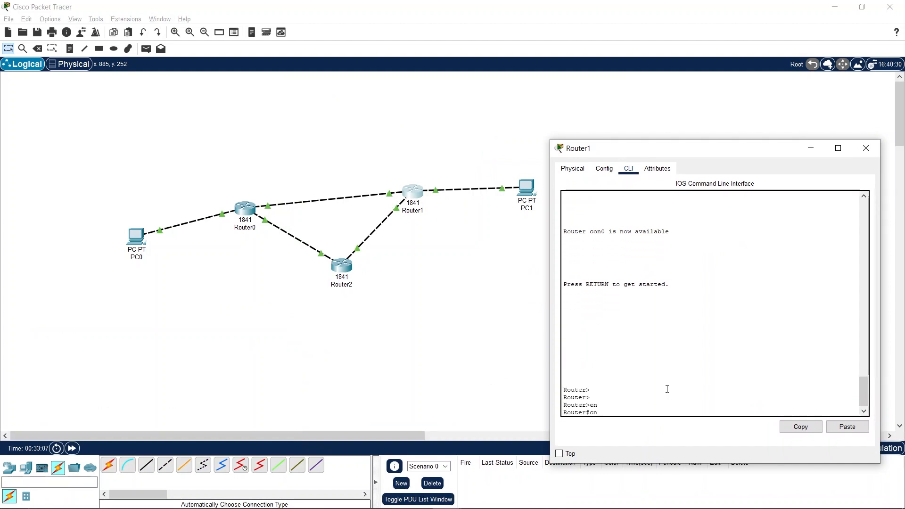
{"action": "type", "text": "nf t"}
{"action": "key", "text": "Return"}
{"action": "key", "text": "Return"}
{"action": "key", "text": "Return"}
{"action": "key", "text": "Return"}
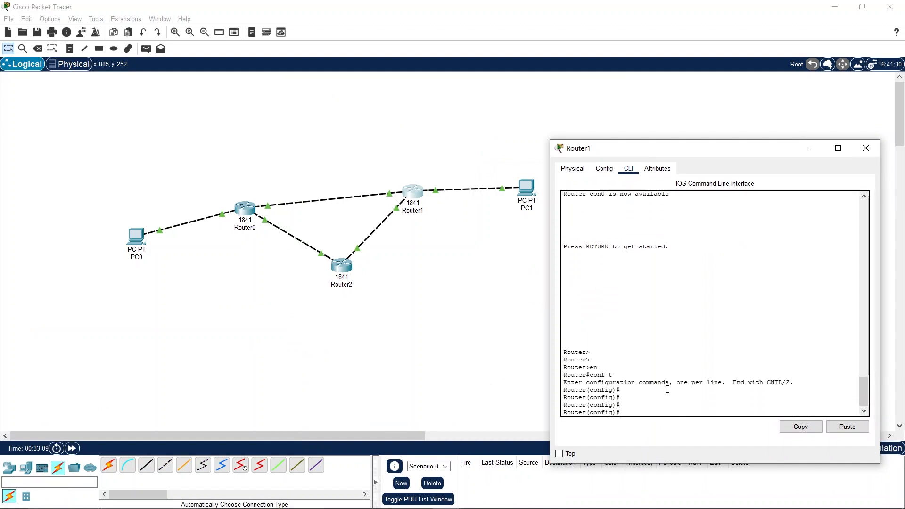
- Start RIP configuration on Router1 with router rip and advertise network 10.10.20.0
{"action": "type", "text": "router"}
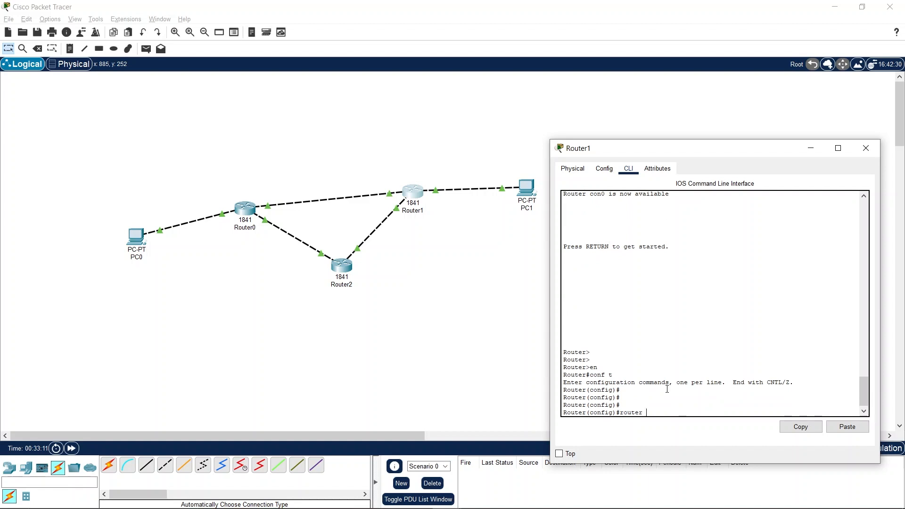
{"action": "type", "text": " rip"}
{"action": "key", "text": "Return"}
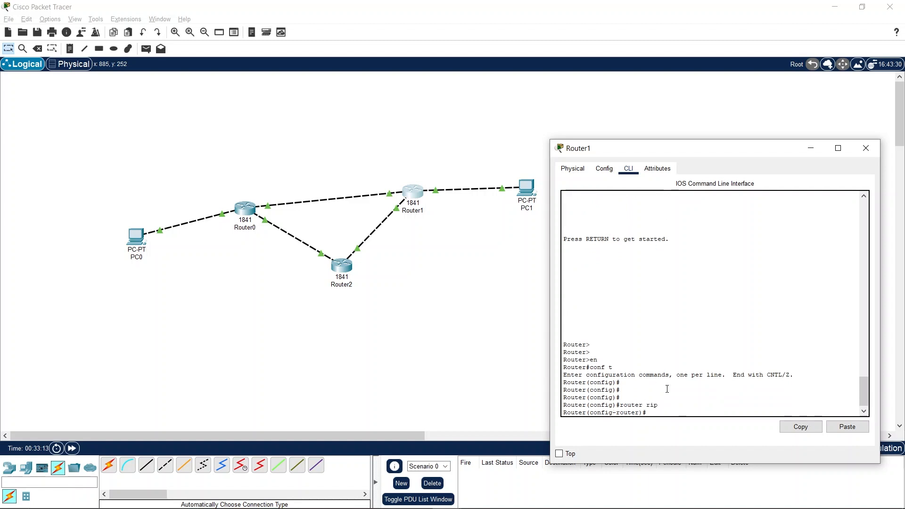
{"action": "type", "text": "network "}
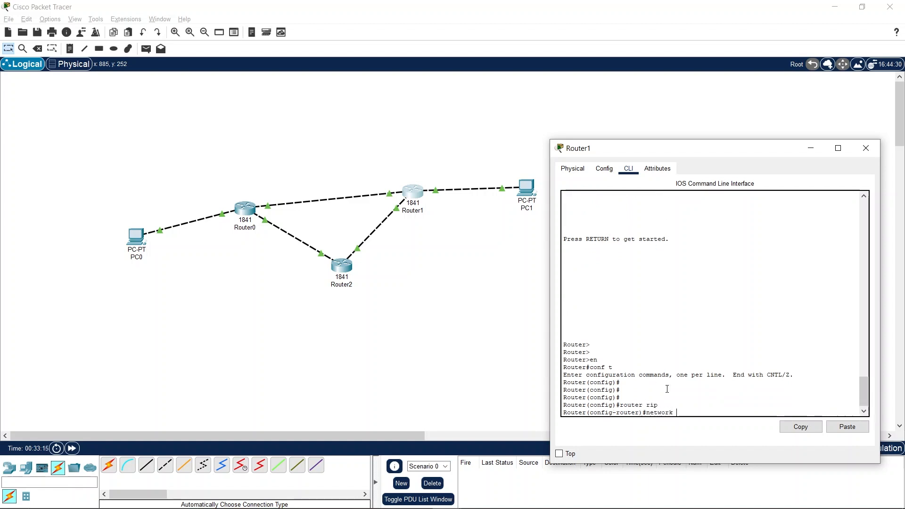
{"action": "type", "text": "10.10.2"}
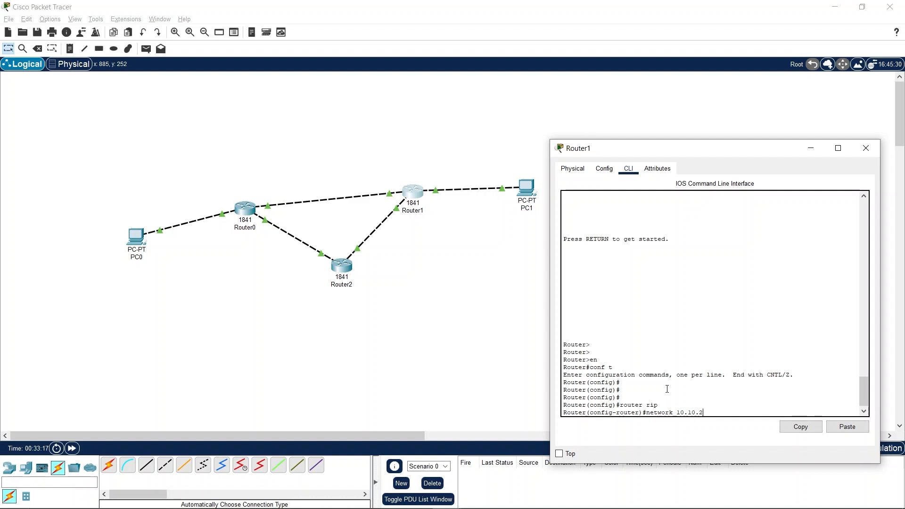
{"action": "type", "text": "0.0"}
{"action": "key", "text": "Return"}
- Advertise network 20.20.10.0 in Router1's RIP configuration
{"action": "type", "text": "netwo"}
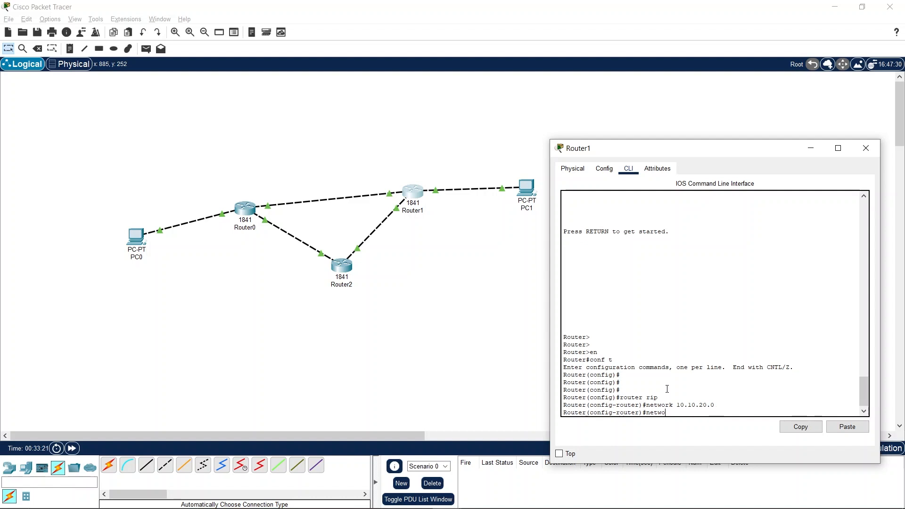
{"action": "type", "text": "rk 20.20.10.0"}
{"action": "key", "text": "Return"}
- Advertise network 20.20.20.0 in Router1's RIP configuration
{"action": "key", "text": "Up"}
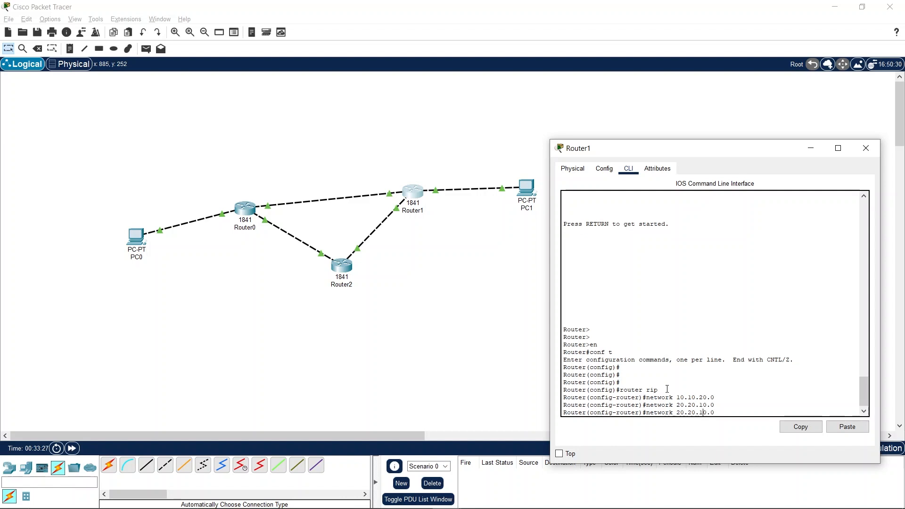
{"action": "key", "text": "BackSpace"}
{"action": "type", "text": "2"}
{"action": "key", "text": "Return"}
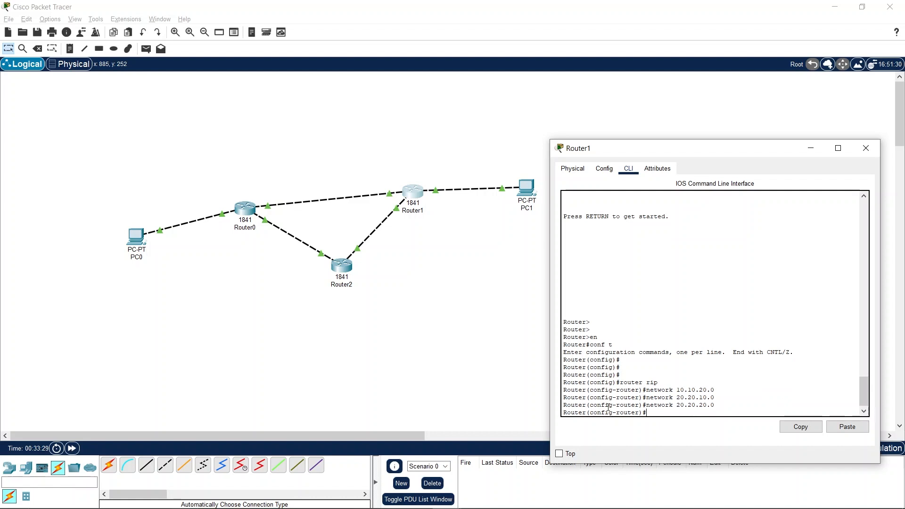
- Exit Router1's RIP and global configuration modes back to the privileged prompt
{"action": "type", "text": "conf"}
{"action": "key", "text": "Return"}
{"action": "key", "text": "Return"}
{"action": "key", "text": "Return"}
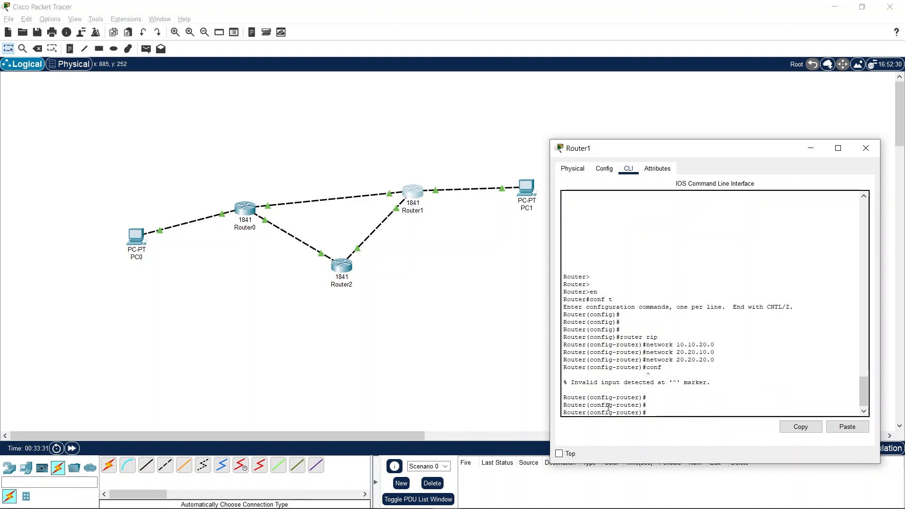
{"action": "type", "text": "exit"}
{"action": "key", "text": "Return"}
{"action": "key", "text": "Return"}
{"action": "key", "text": "Return"}
{"action": "type", "text": "ex"}
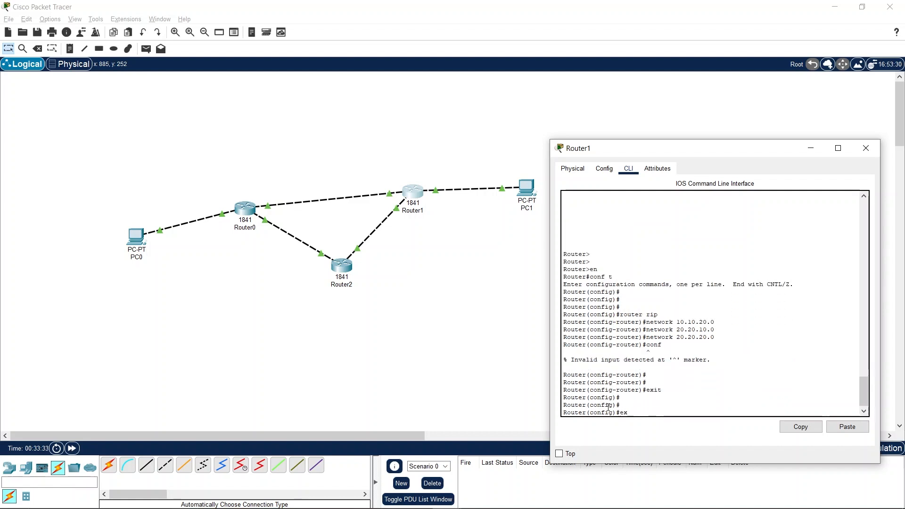
{"action": "type", "text": "it"}
{"action": "key", "text": "Return"}
{"action": "key", "text": "Return"}
{"action": "key", "text": "Return"}
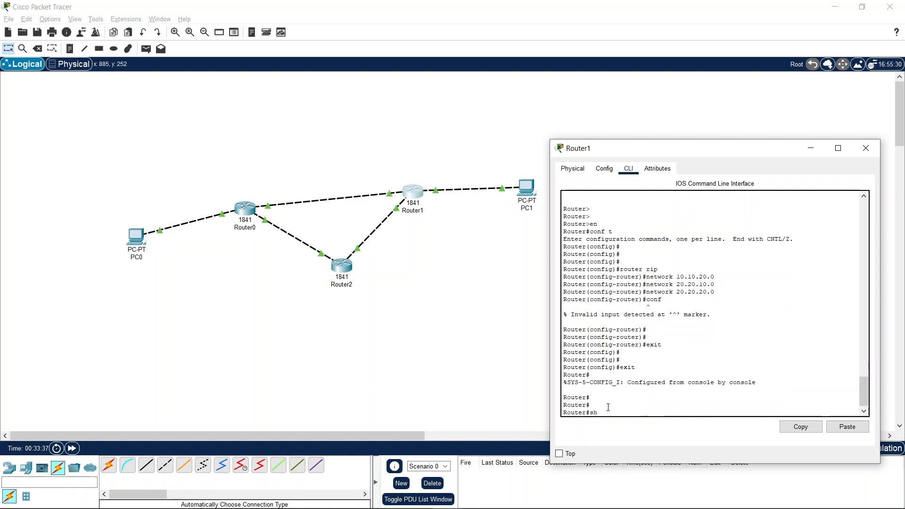
- Display Router1's routing table with sh ip route and examine its RIP-learned entries
{"action": "type", "text": "ip rou"}
{"action": "key", "text": "Tab"}
{"action": "key", "text": "Return"}
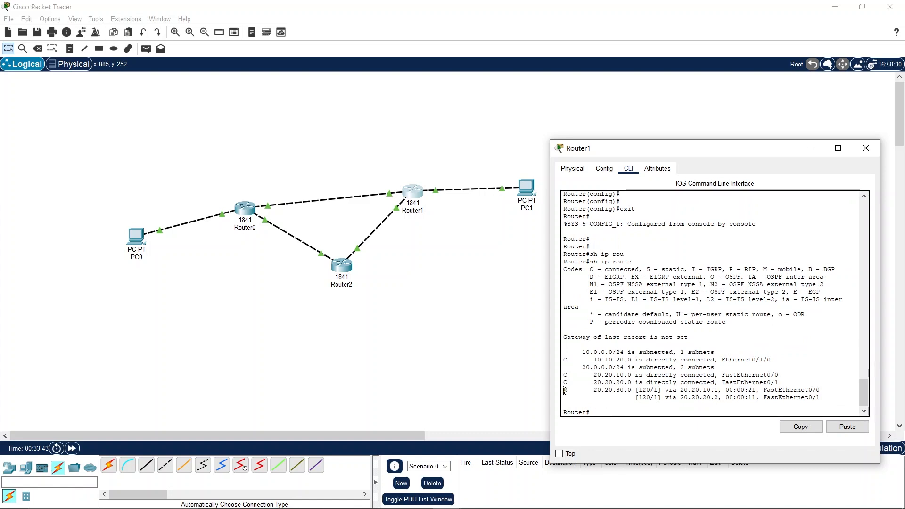
{"action": "left_click_drag", "start_coordinate": [564, 391], "coordinate": [568, 391]}
{"action": "left_click_drag", "start_coordinate": [729, 269], "coordinate": [759, 268]}
{"action": "left_click_drag", "start_coordinate": [593, 390], "coordinate": [826, 397]}
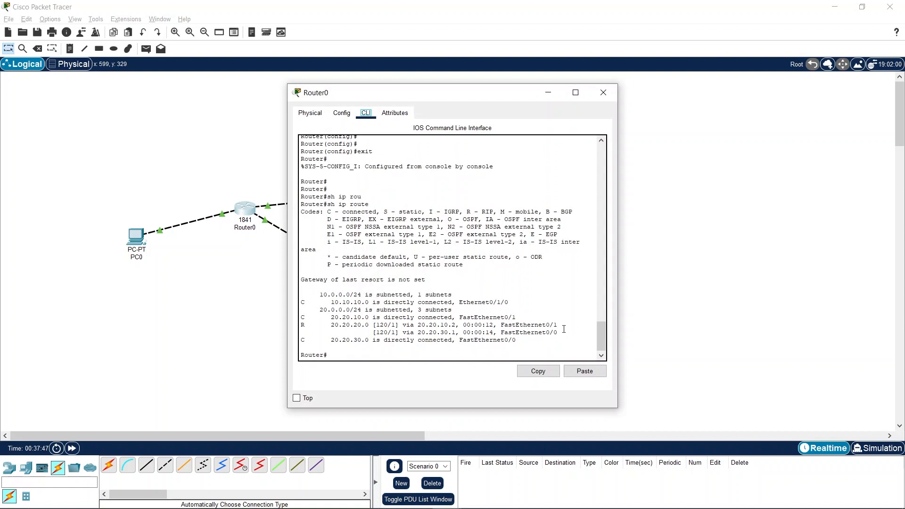
- Examine the RIP-learned route in Router0's routing table and review Router2's command-line output, closing both windows
{"action": "left_click_drag", "start_coordinate": [564, 329], "coordinate": [309, 320]}
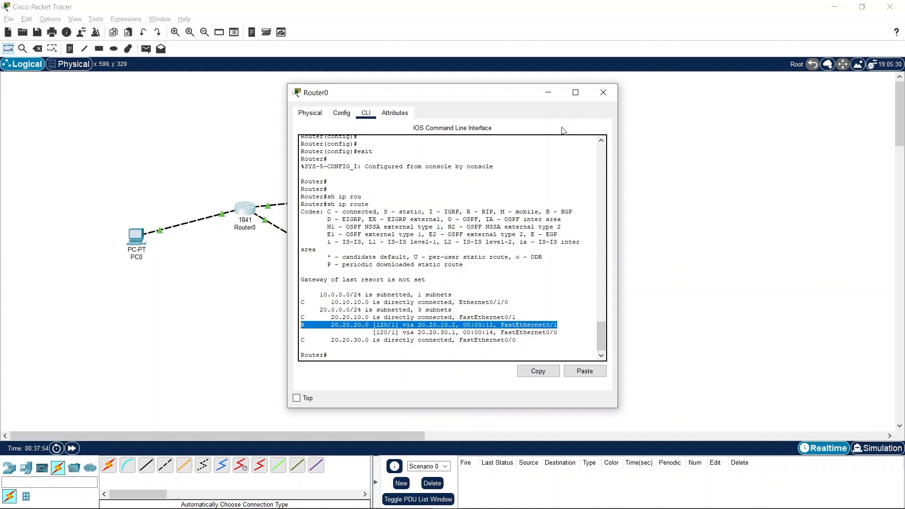
{"action": "left_click", "coordinate": [607, 100]}
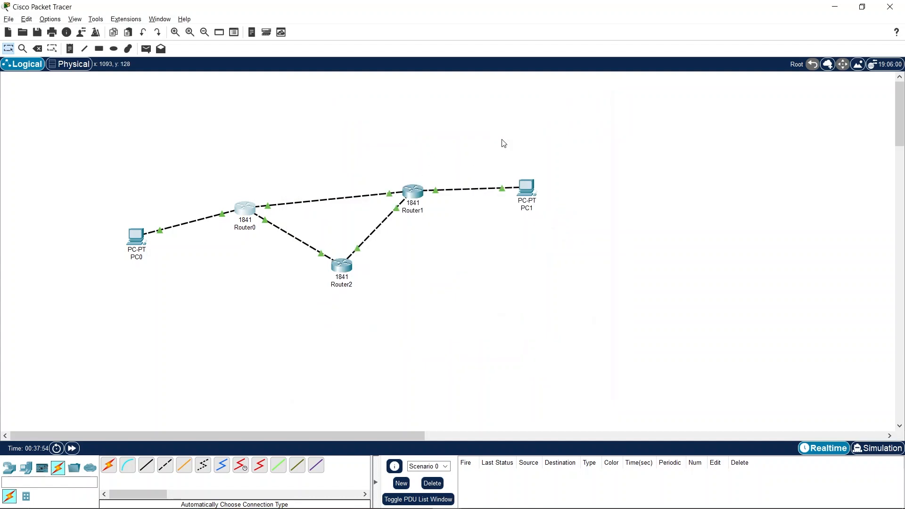
{"action": "left_click", "coordinate": [341, 266]}
{"action": "left_click", "coordinate": [367, 114]}
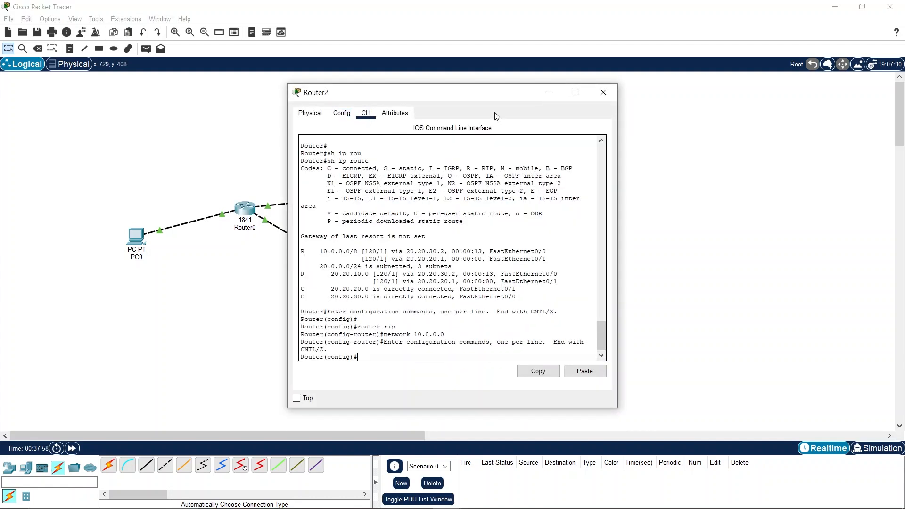
{"action": "left_click", "coordinate": [614, 98]}
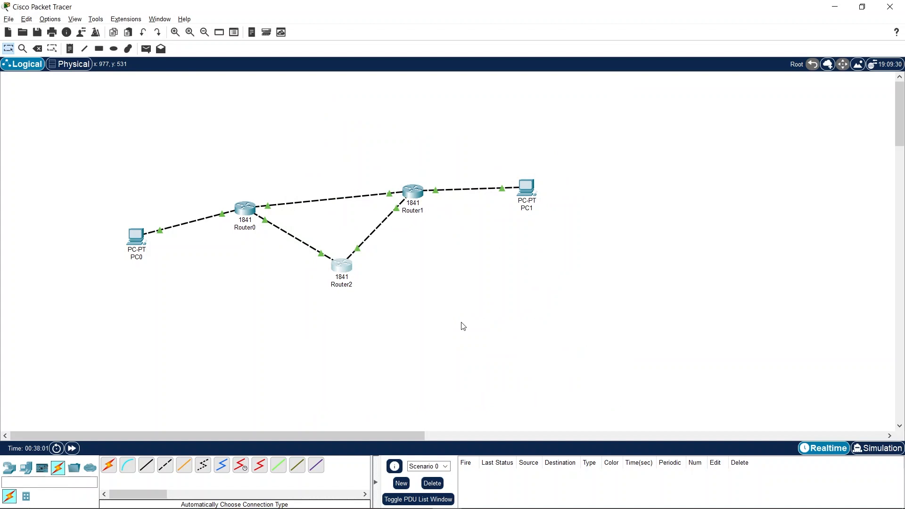
{"action": "left_click_drag", "start_coordinate": [603, 315], "coordinate": [74, 141]}
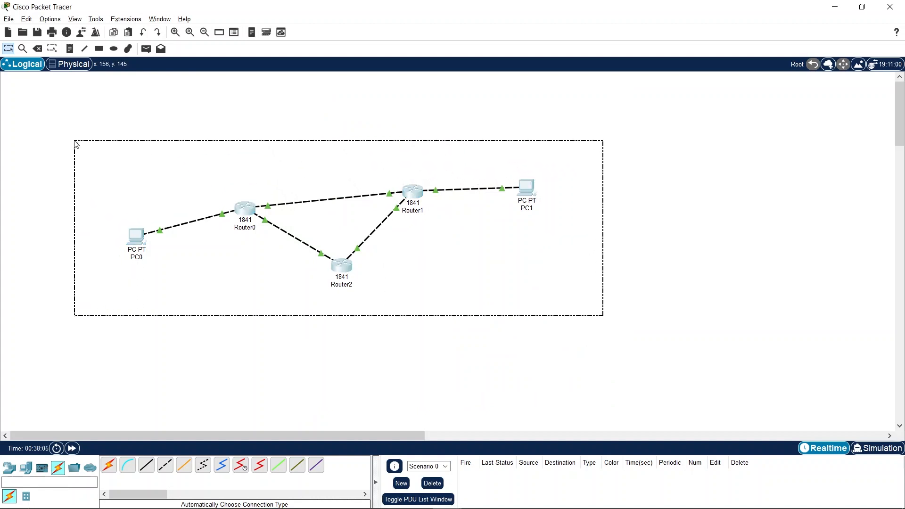
{"action": "left_click", "coordinate": [433, 352]}
{"action": "left_click_drag", "start_coordinate": [588, 307], "coordinate": [97, 141]}
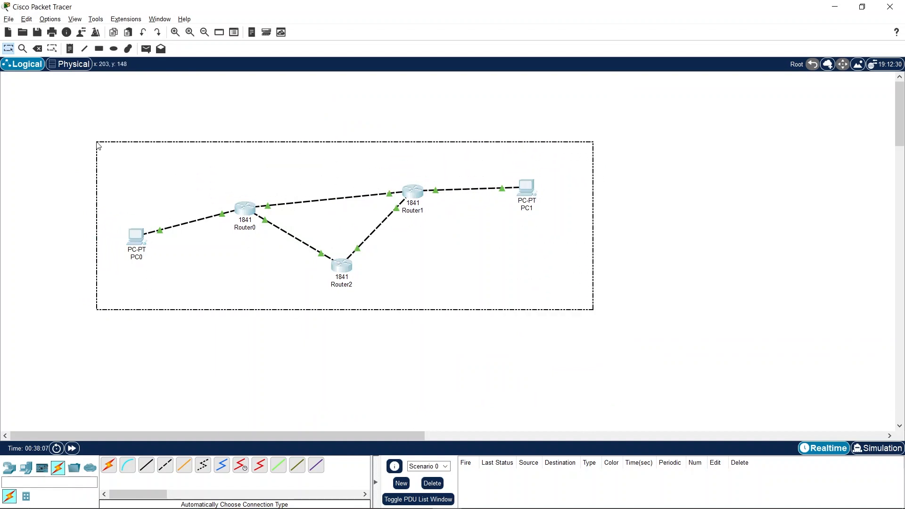
{"action": "left_click", "coordinate": [429, 354]}
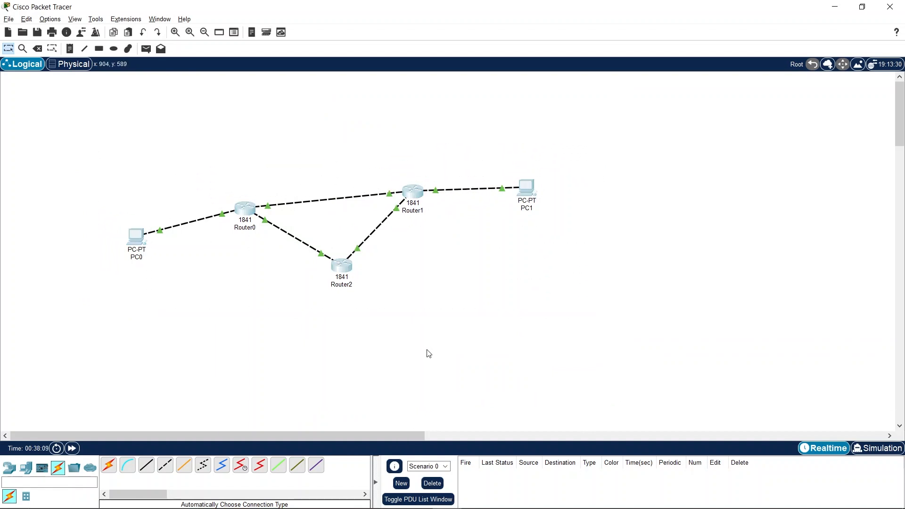